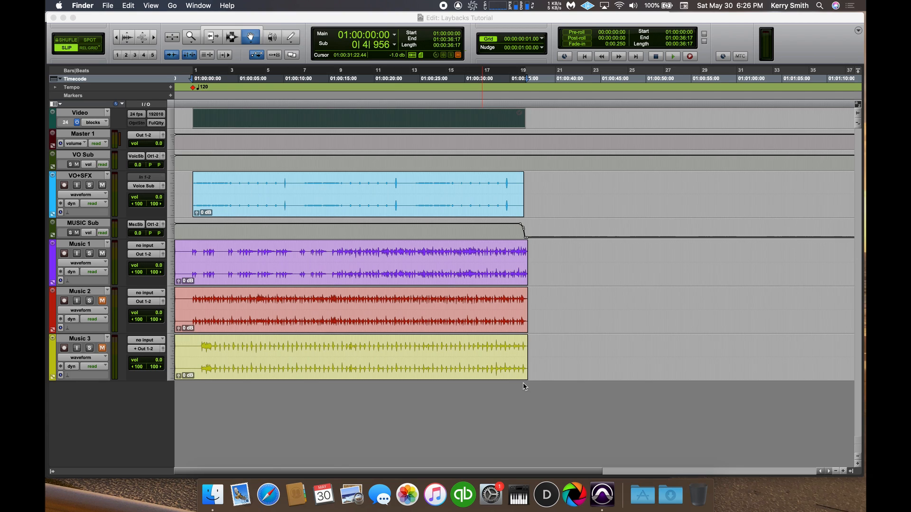
Examine the start, end and length of the video, VO+SFX and music clips in the session.
left_click(376, 125)
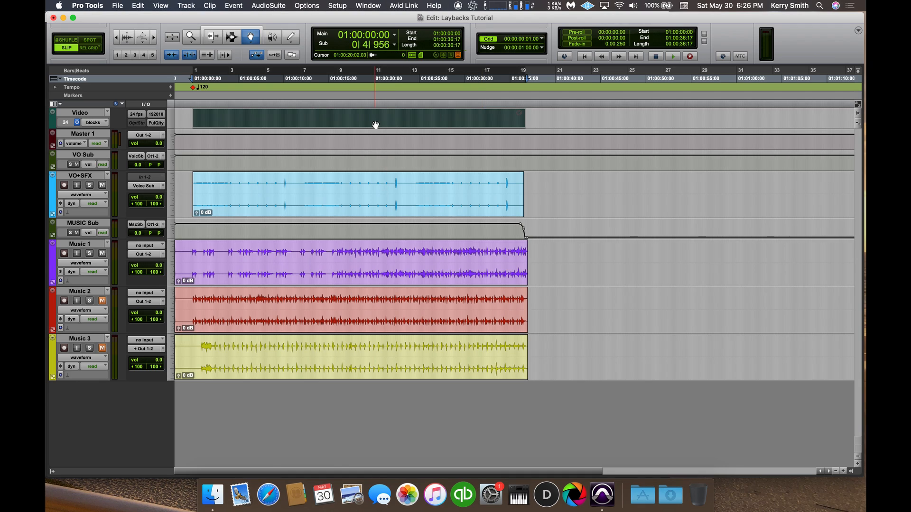
left_click(338, 185)
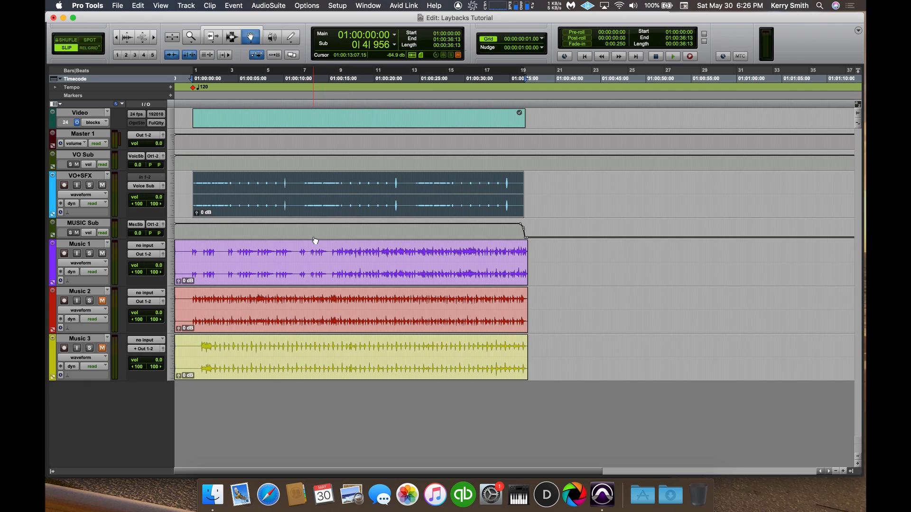
left_click(306, 266)
left_click(300, 310)
left_click(298, 346)
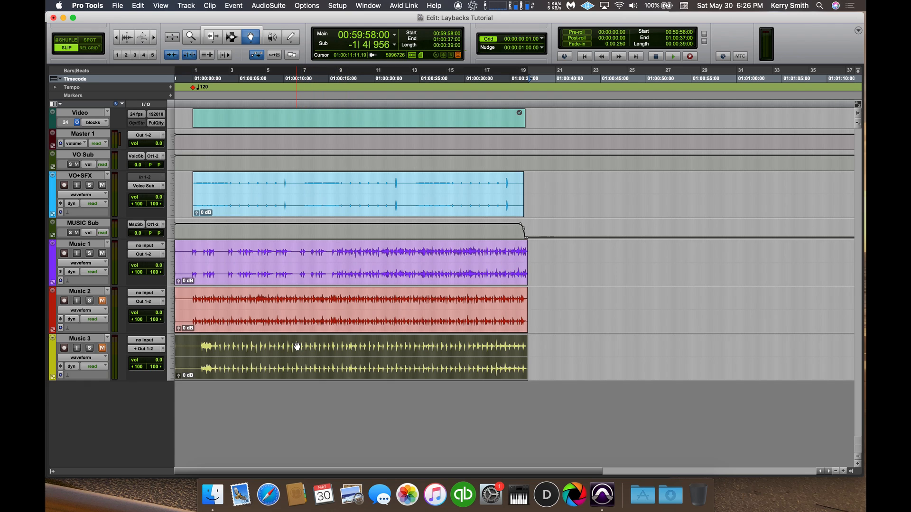
left_click(328, 200)
left_click(339, 122)
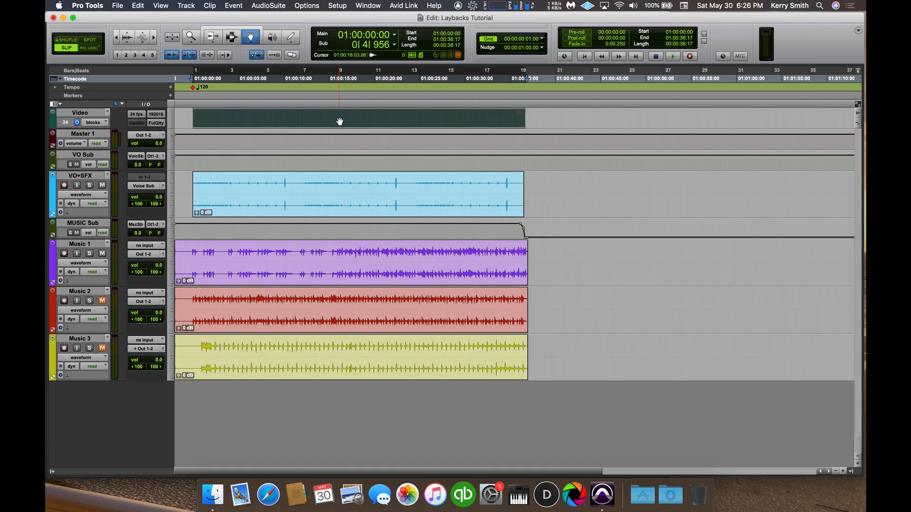
left_click(313, 188)
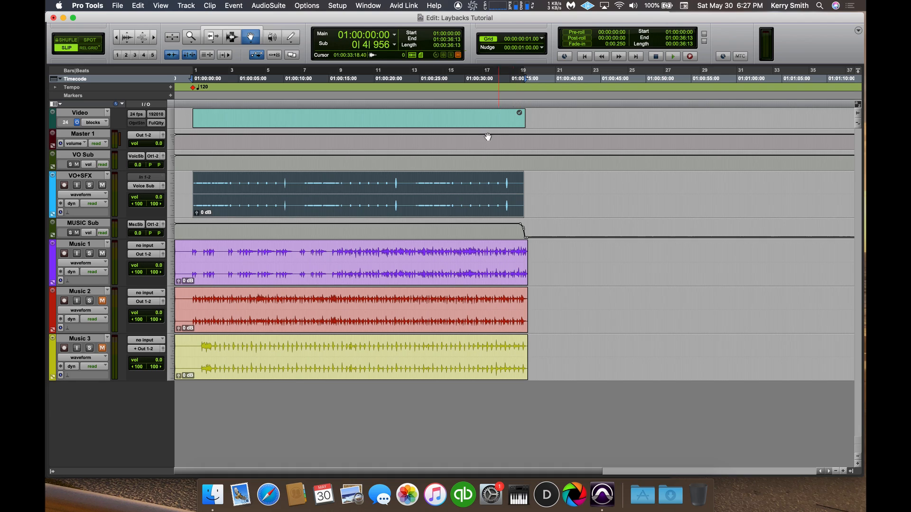
left_click(470, 124)
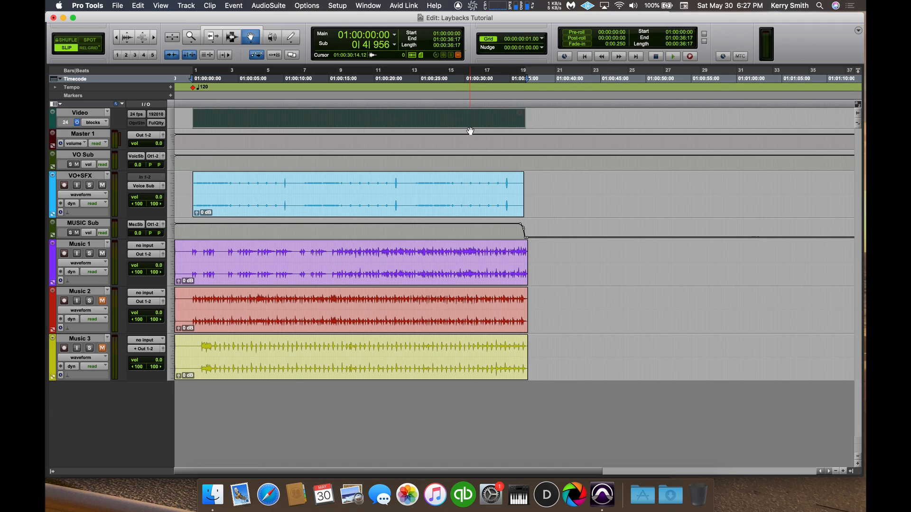
left_click(462, 192)
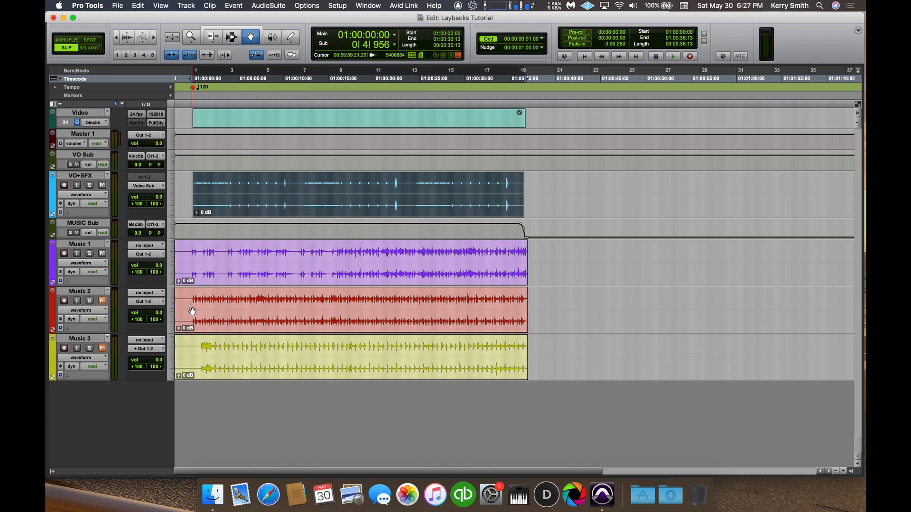
Compare up close where the VO+SFX and music clips start relative to the video clip.
left_click(152, 37)
left_click(152, 37)
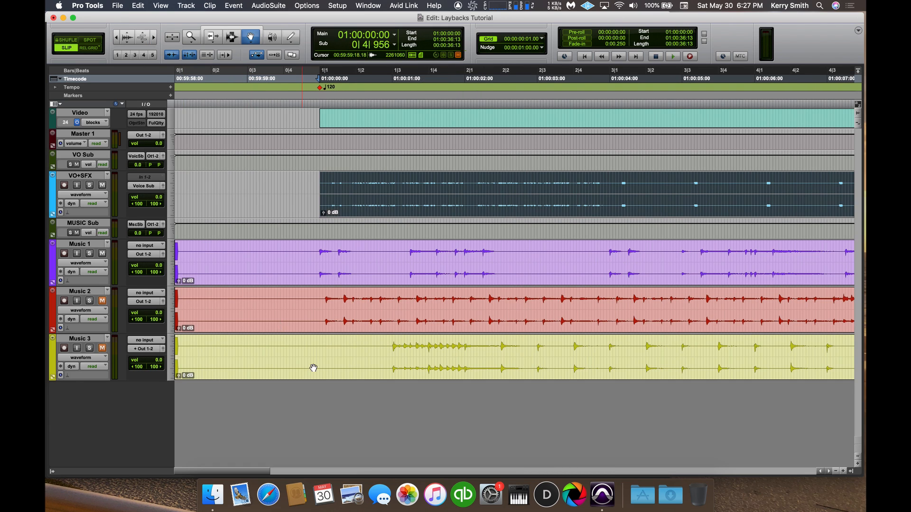
left_click(318, 261)
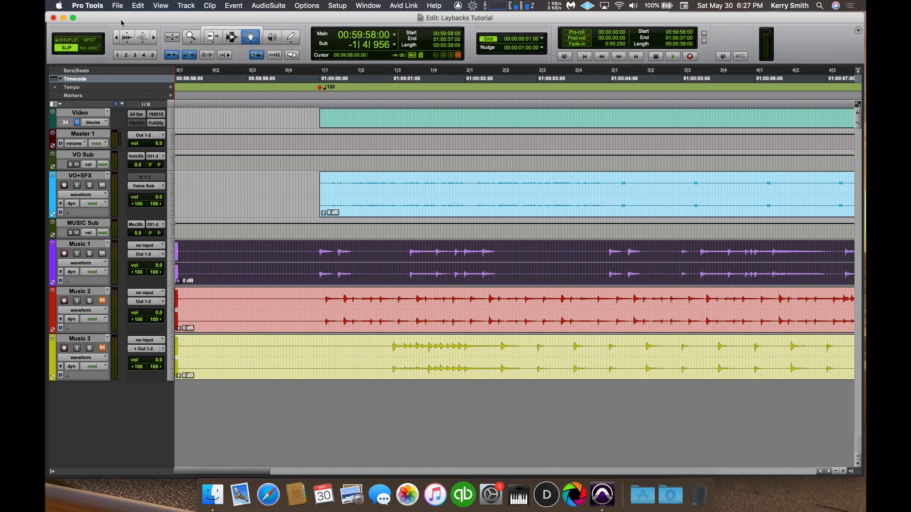
left_click(117, 37)
left_click(116, 38)
left_click(116, 38)
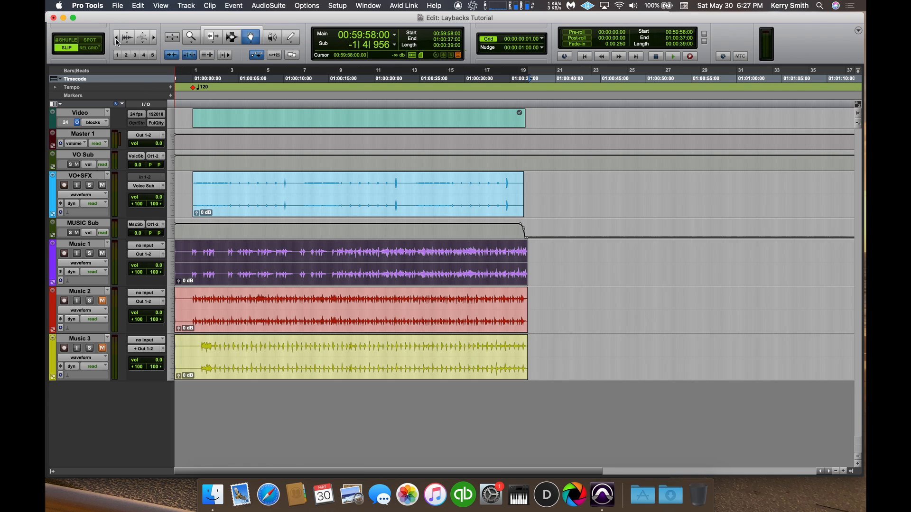
left_click(319, 206)
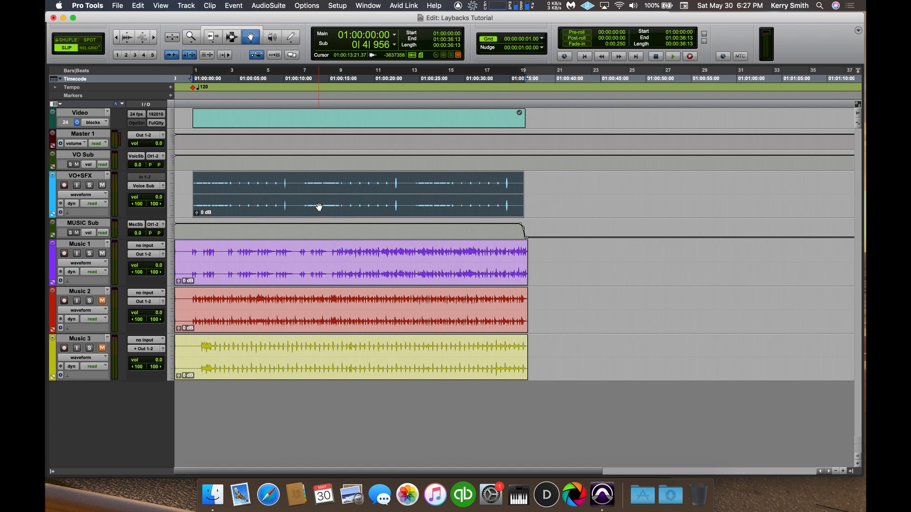
left_click(326, 262)
left_click(328, 298)
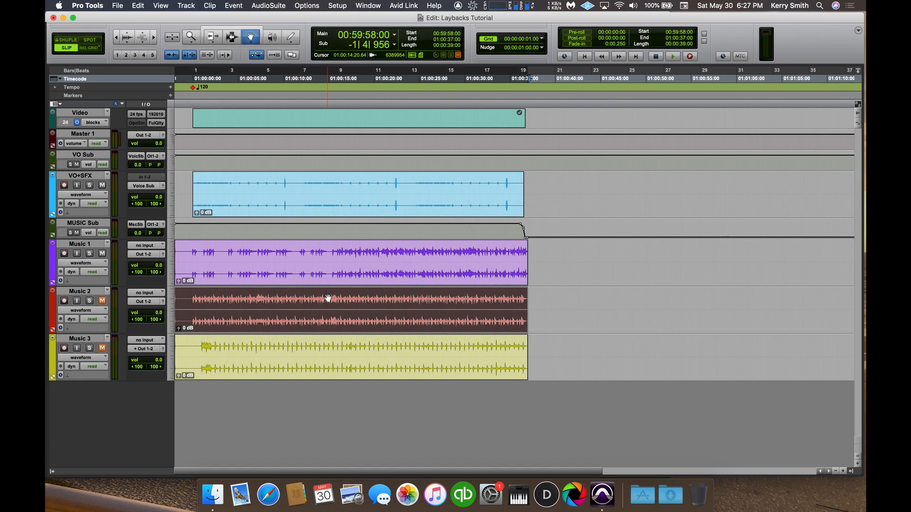
Select the whole VO+SFX clip as the bounce range and open the Bounce to Disk settings.
left_click(333, 193)
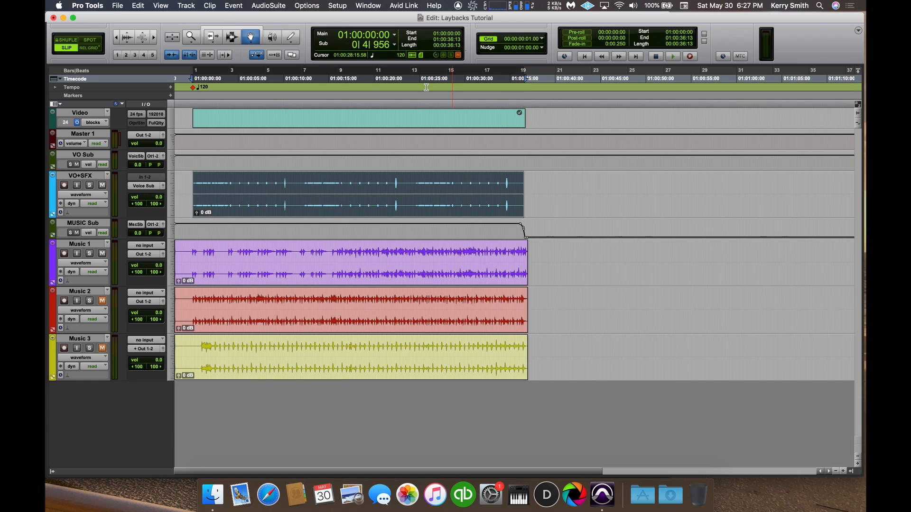
left_click(116, 5)
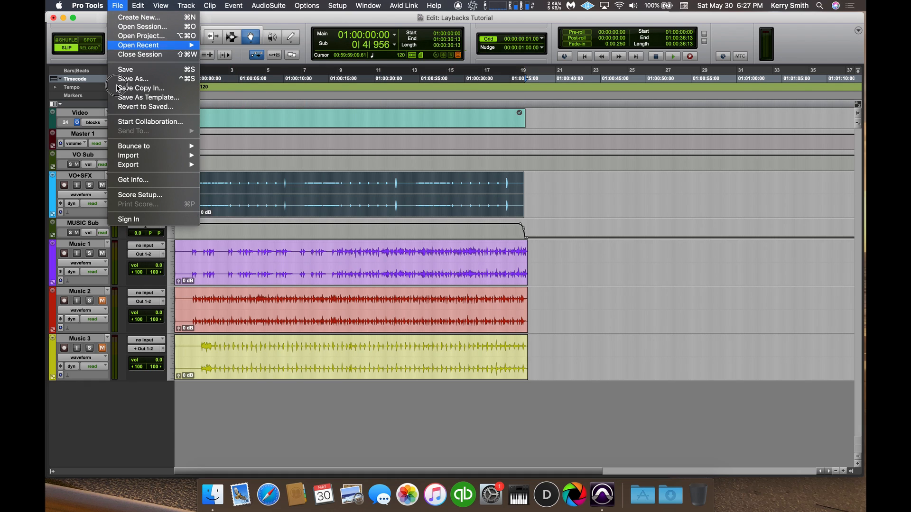
mouse_move(133, 146)
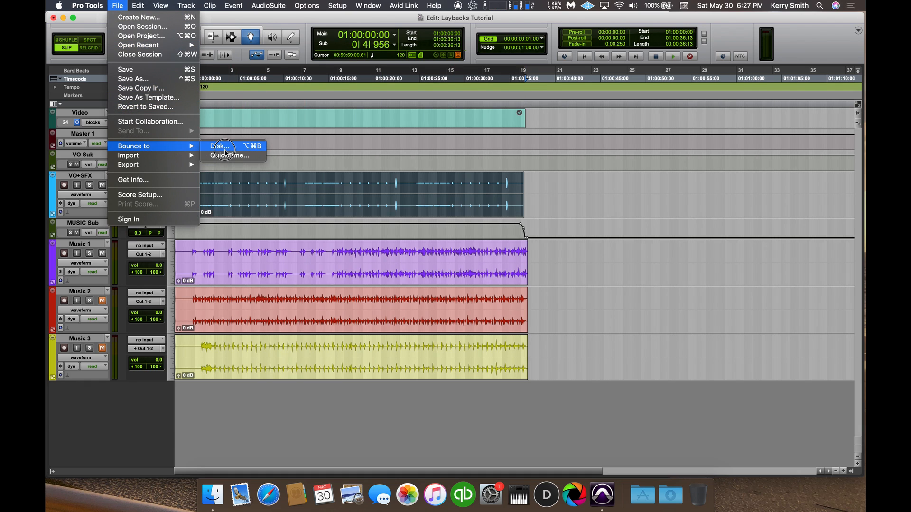
left_click(225, 151)
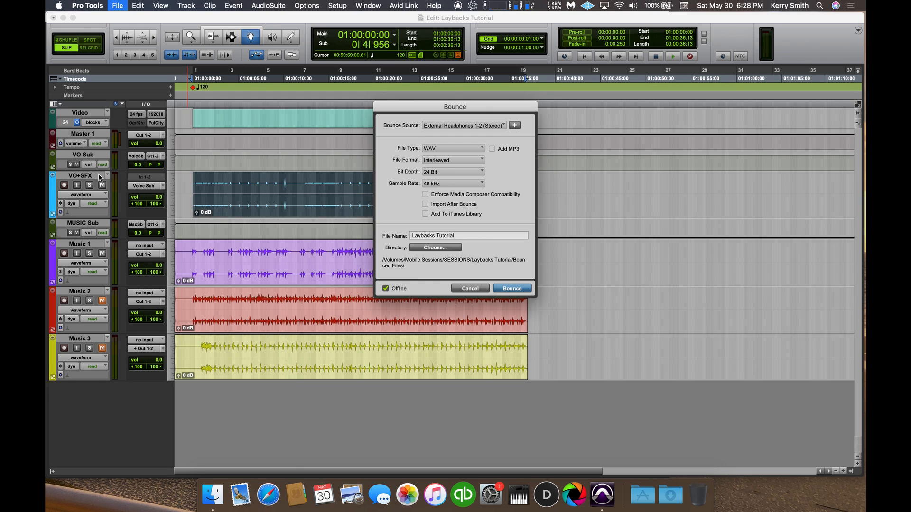
Bounce the selected range offline as a 16-bit, 44.1 kHz interleaved WAV named Music D1.
left_click(466, 236)
type("Music D1")
left_click(444, 174)
left_click(454, 167)
left_click(446, 185)
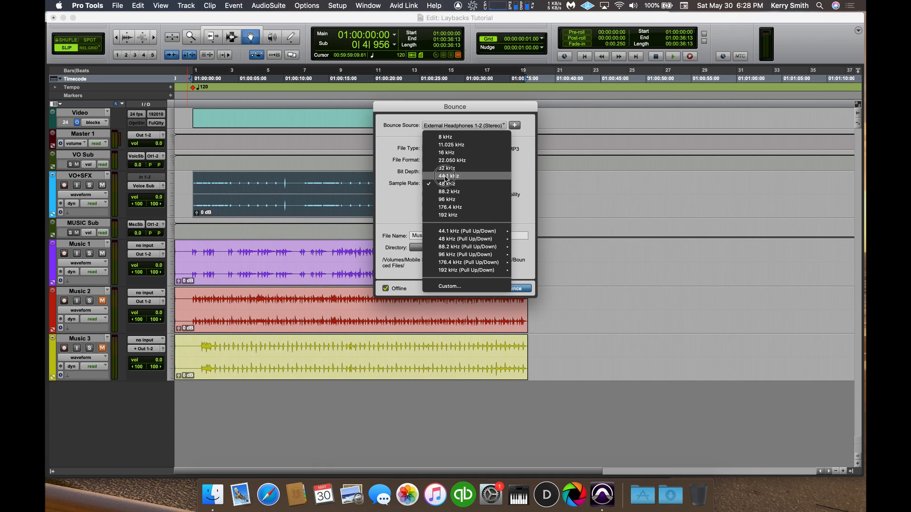
left_click(446, 179)
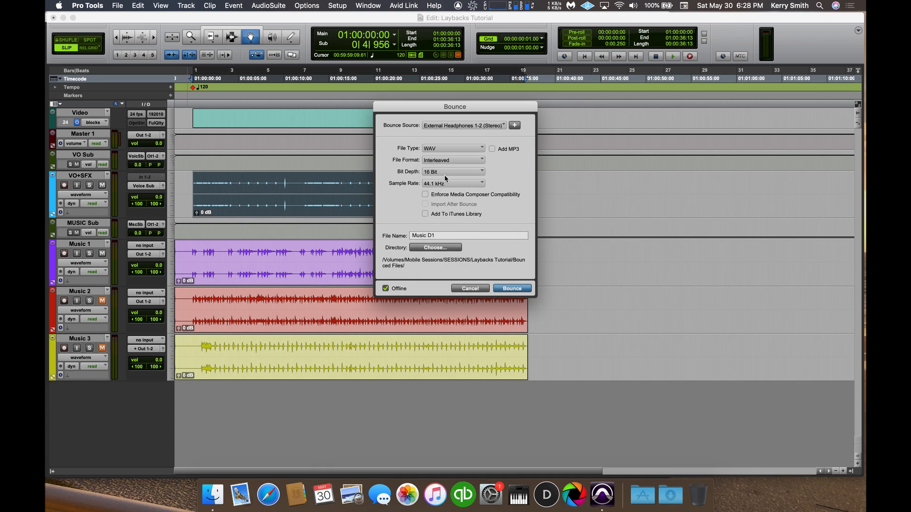
left_click(520, 291)
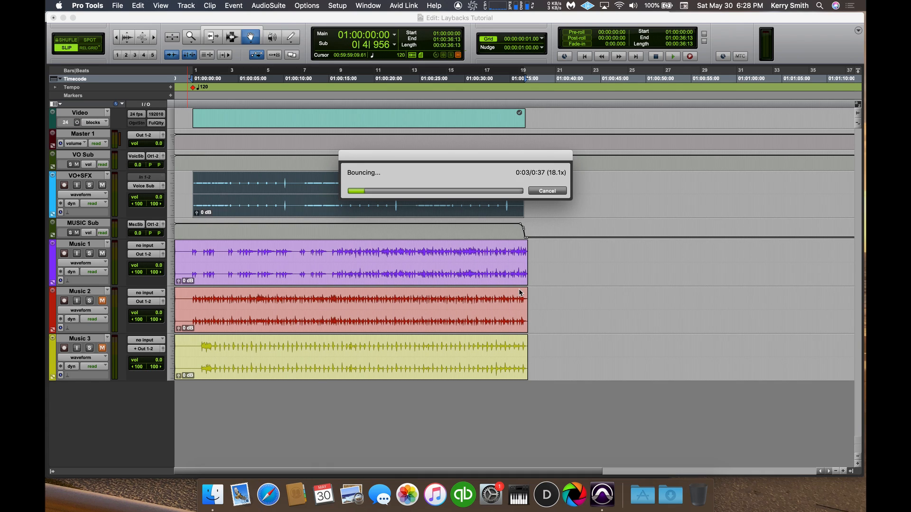
Mute Music 1, unmute Music 2 and bounce the same range as Music D2.
left_click(102, 254)
left_click(102, 301)
key("super+alt+b")
left_click(452, 234)
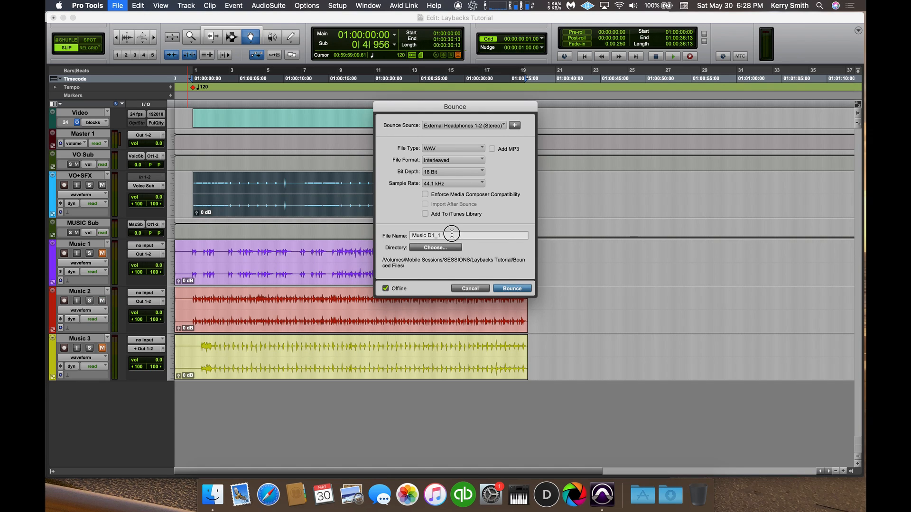
key("BackSpace")
key("Return")
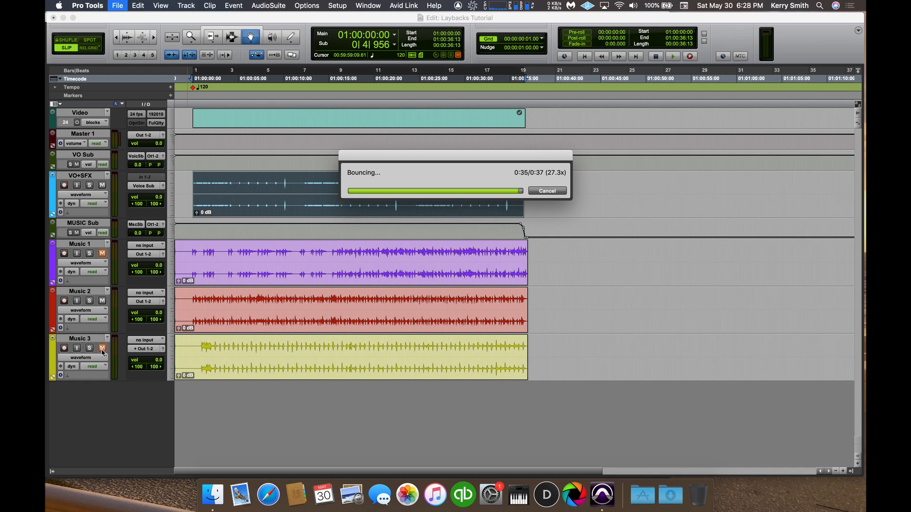
Mute Music 2, unmute Music 3 and bounce the same range as Music D3.
left_click(102, 301)
left_click(102, 348)
key("super+alt+b")
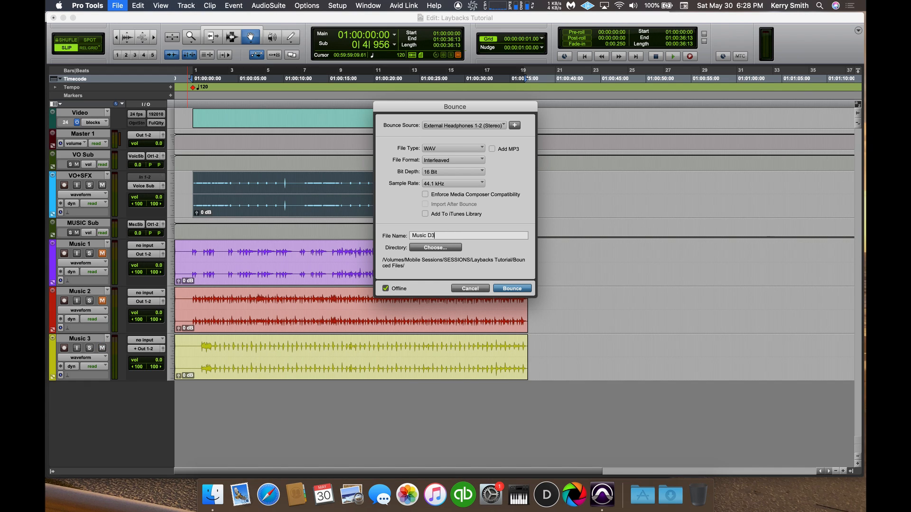
key("Return")
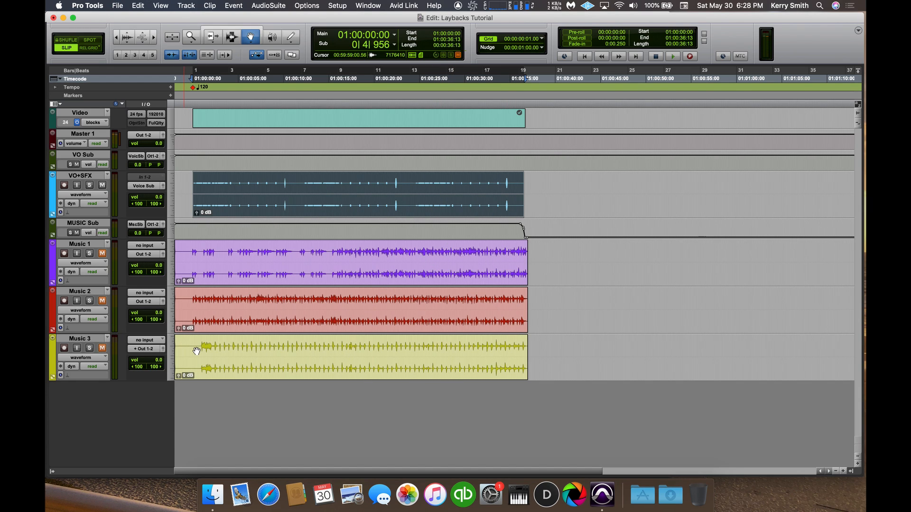
Save and close the session, and switch to Finder to list the contents of the Bounced Files folder.
key("super+s")
key("super+shift+w")
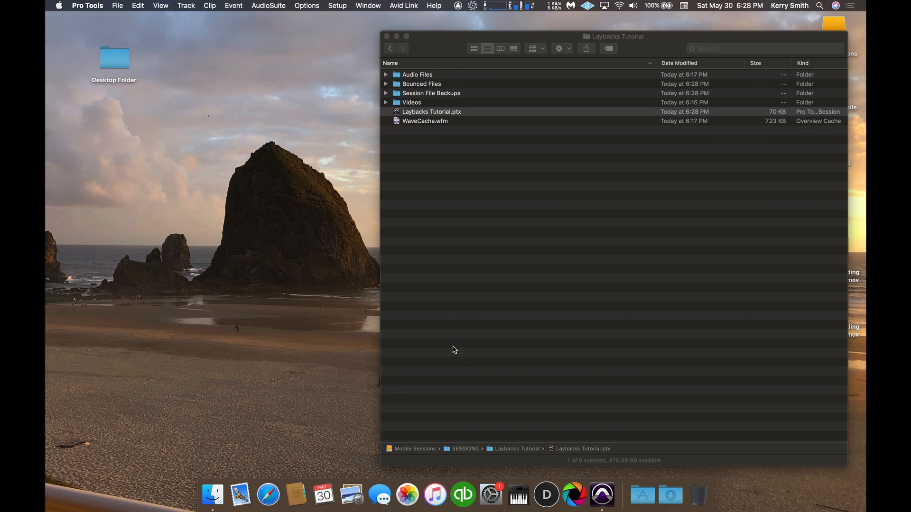
left_click(385, 84)
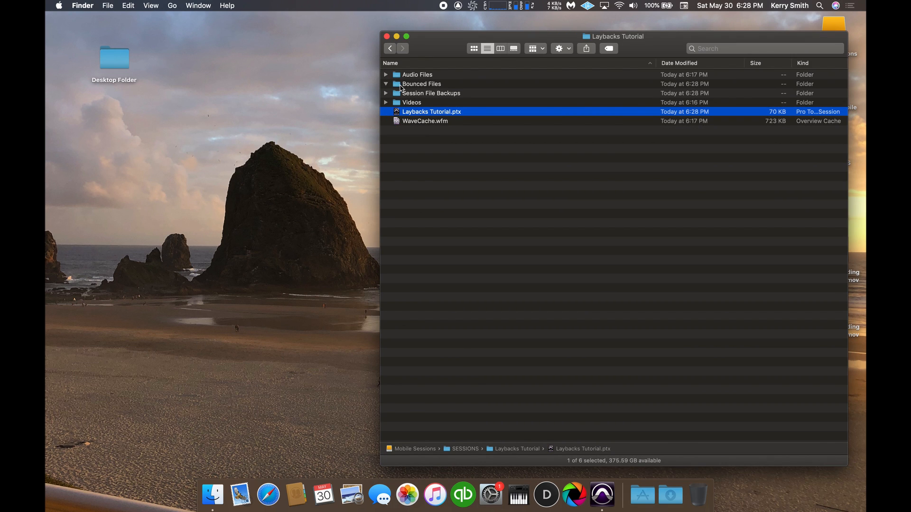
left_click(429, 95)
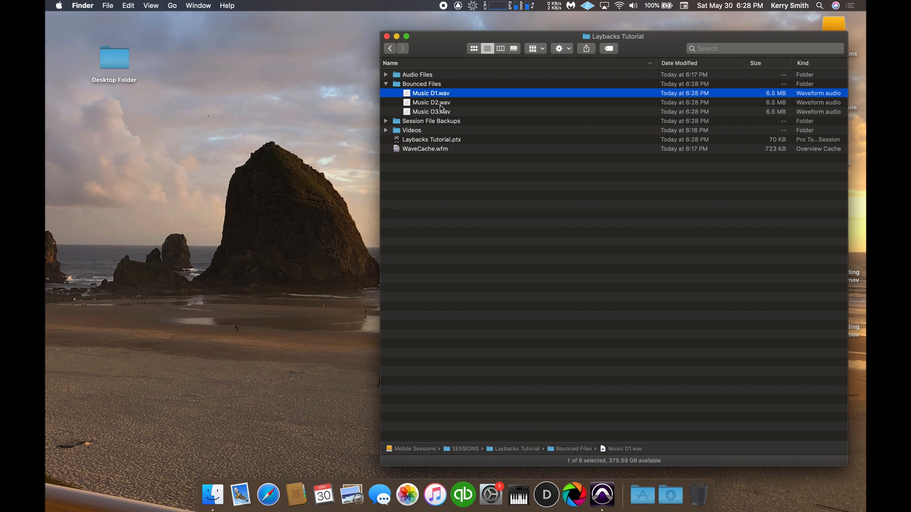
Add Music D1.wav from the Bounced Files folder to the file list in Shutter Encoder.
left_click_drag(234, 104, 291, 130)
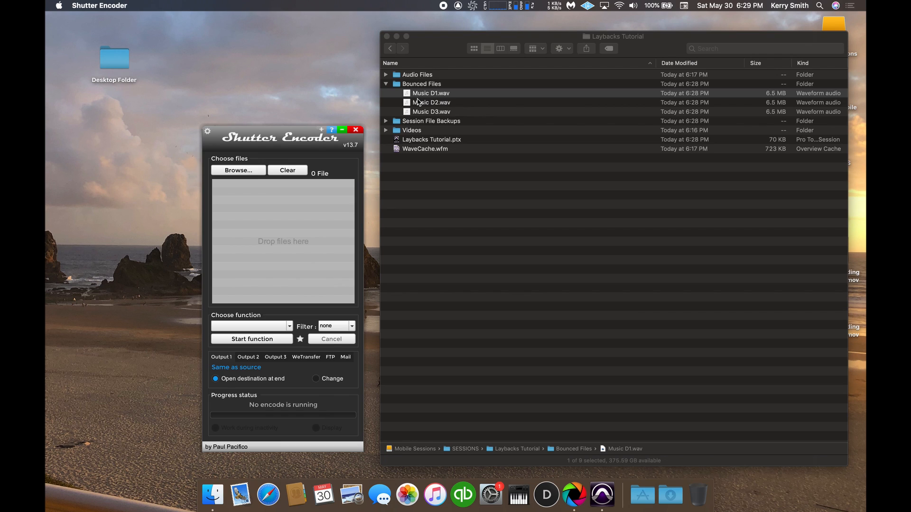
left_click(442, 115)
left_click(432, 112, "shift")
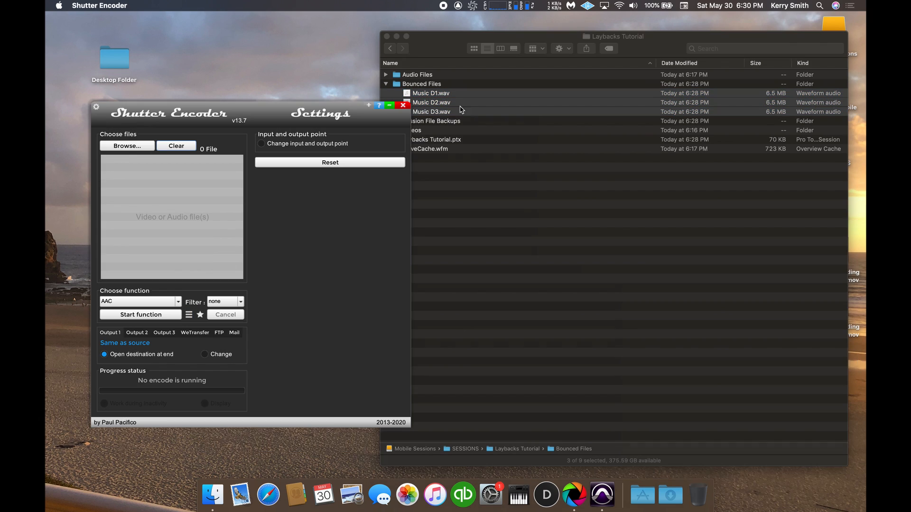
left_click(482, 173)
left_click(280, 223)
left_click(455, 165)
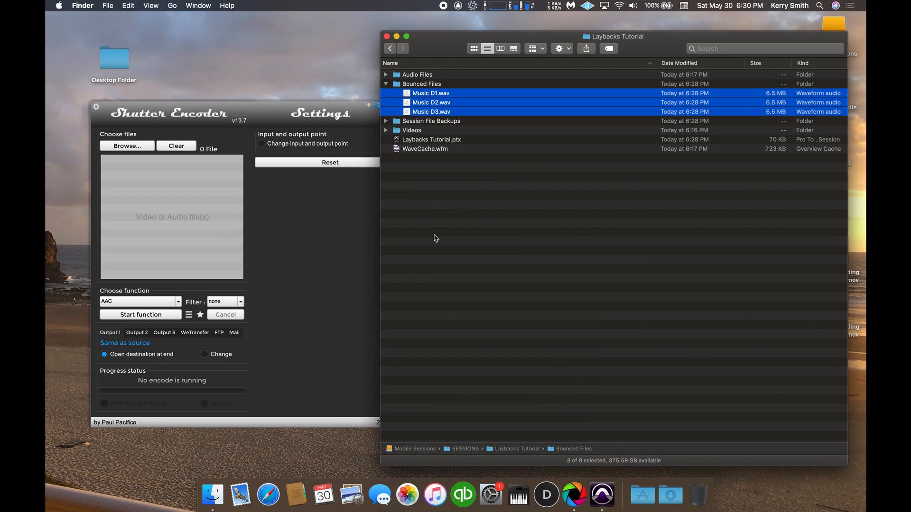
left_click(471, 185)
left_click_drag(429, 93, 156, 196)
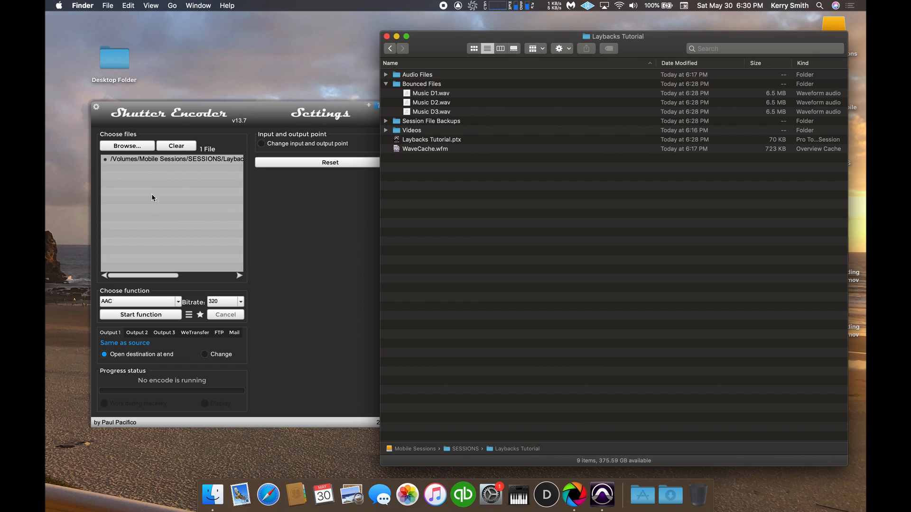
Set the conversion function for Music D1.wav to AAC with a bitrate of 256.
left_click(178, 302)
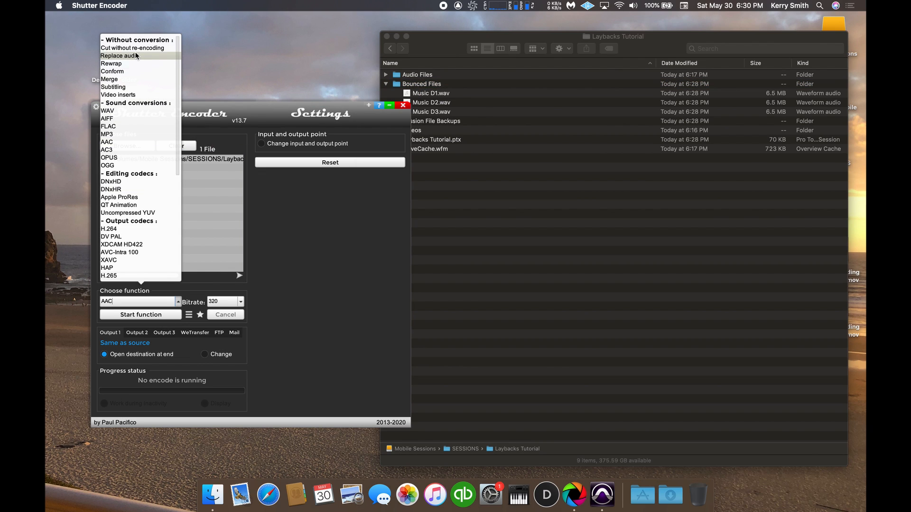
left_click(124, 144)
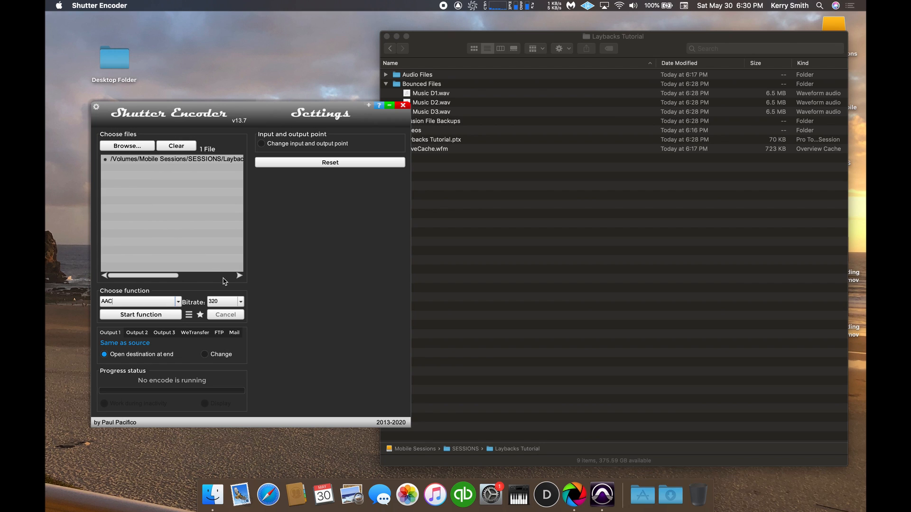
left_click(240, 302)
left_click(229, 328)
Open the render queue, add the Music D1.wav conversion to it, and remove that file from the source list.
left_click(189, 316)
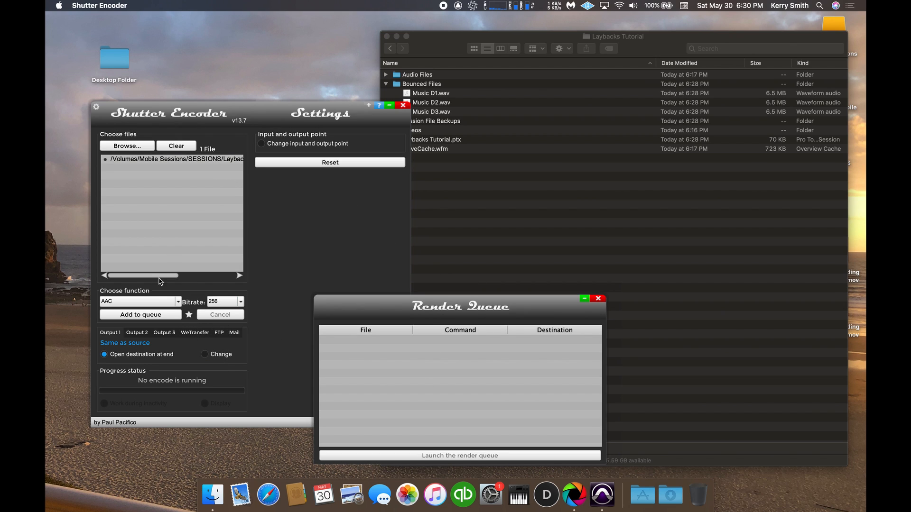
left_click(153, 315)
left_click_drag(514, 309, 579, 301)
left_click(438, 103)
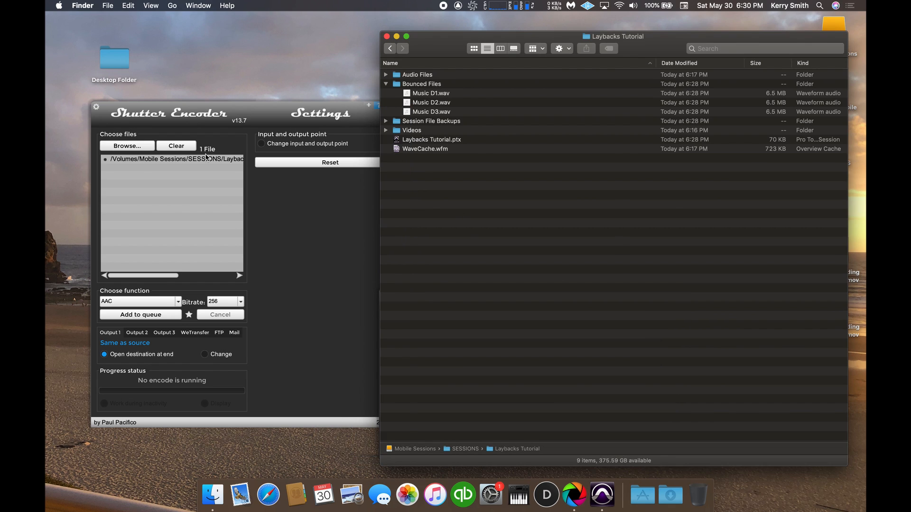
left_click(176, 158)
key("Delete")
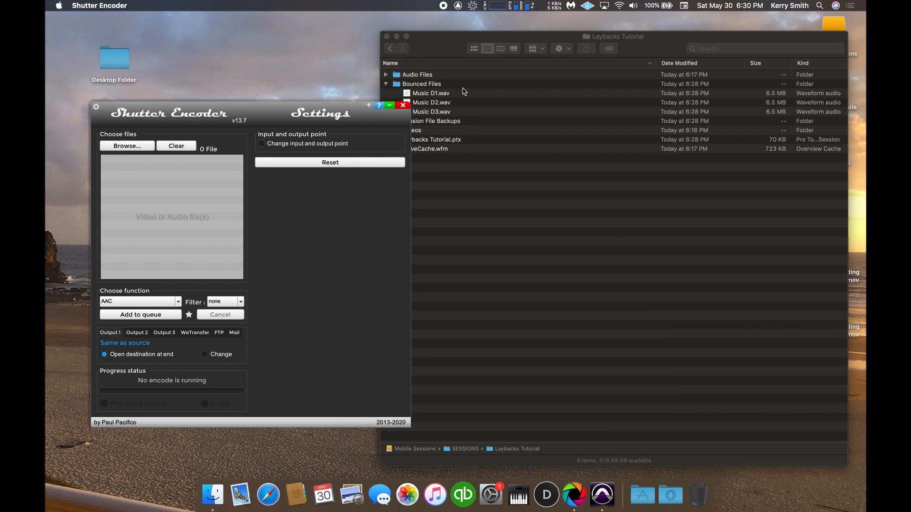
Add Music D2.wav to the source list, queue its AAC conversion, and remove the file from the source list.
left_click_drag(441, 104, 190, 216)
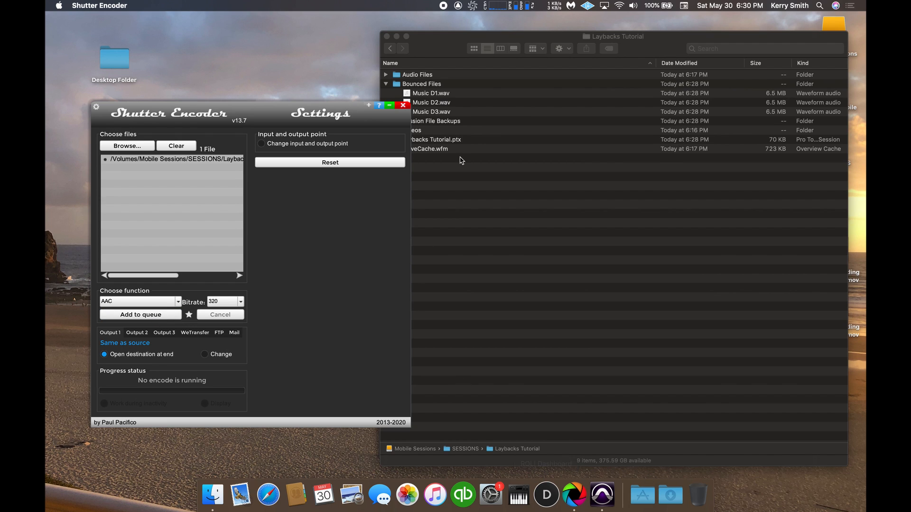
left_click(192, 162)
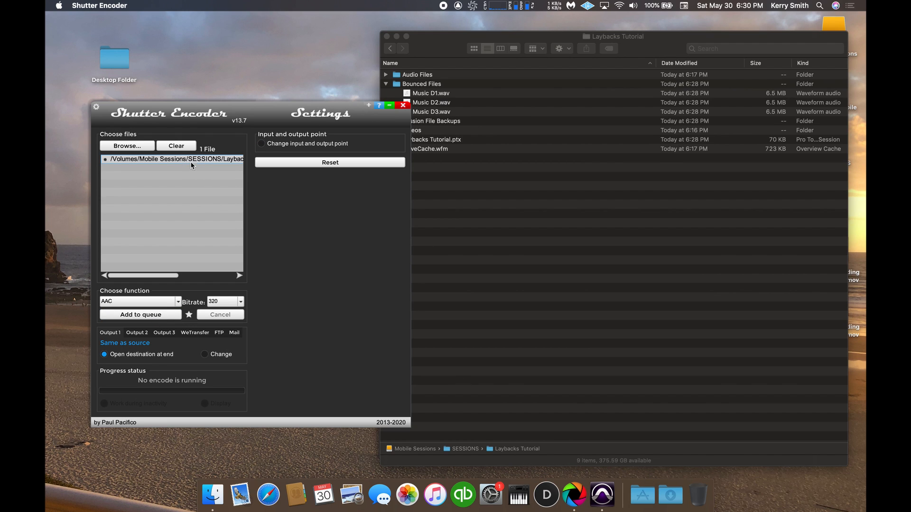
key("Delete")
Add Music D3.wav to the source list, queue its AAC conversion, and launch the render queue.
left_click_drag(431, 112, 215, 175)
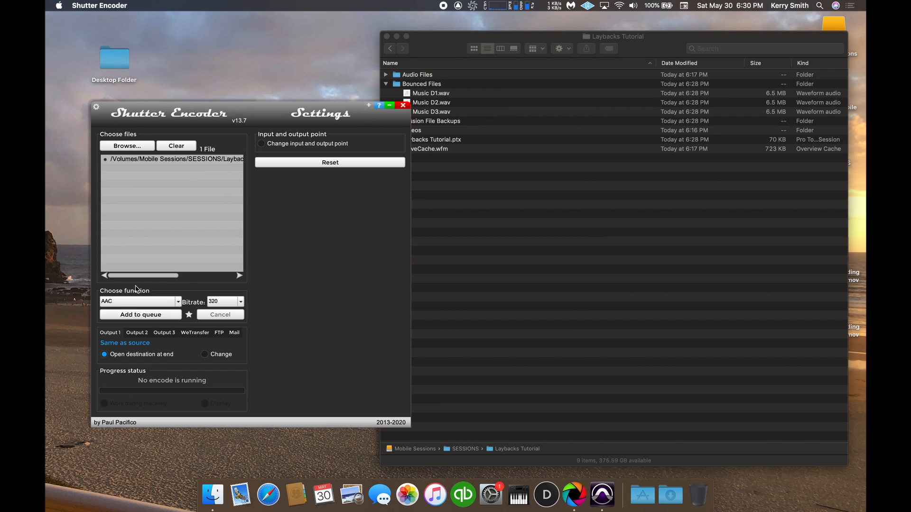
left_click(147, 315)
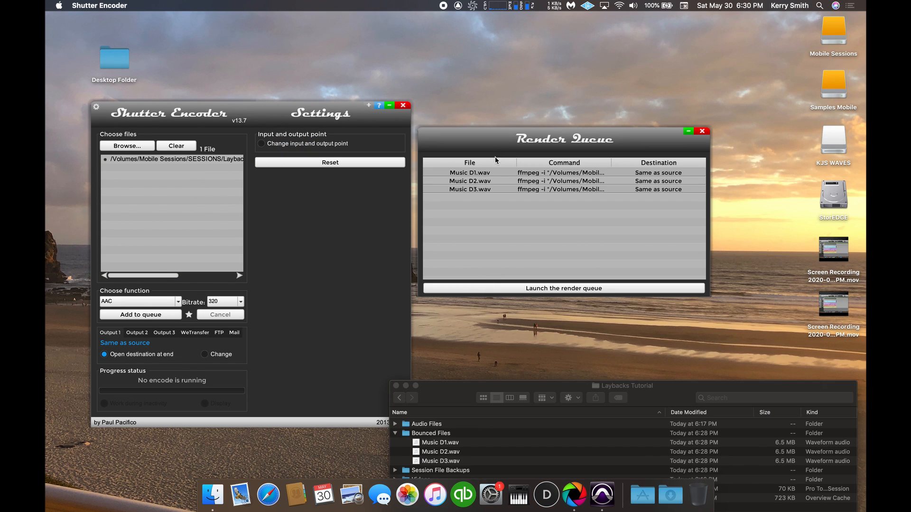
left_click(503, 291)
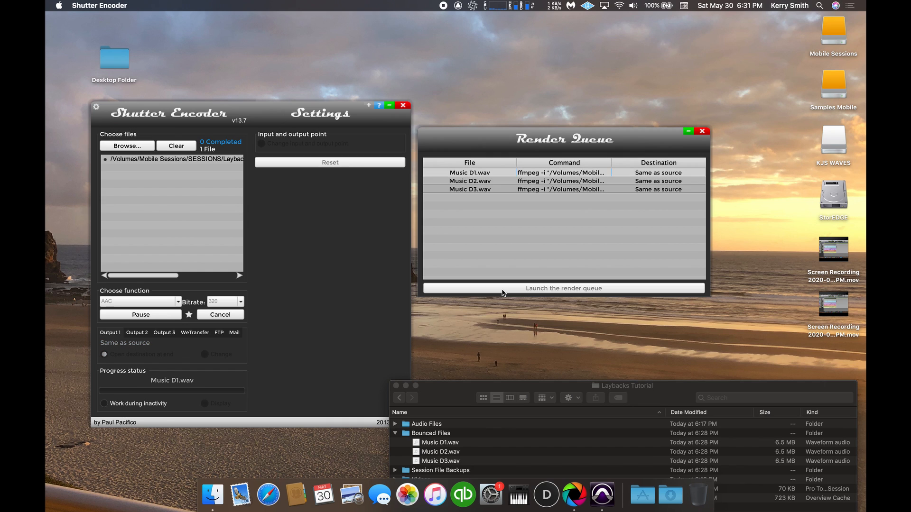
Switch to Finder, open the Bounced Files folder, and create a new folder named m4a in it.
double_click(683, 386)
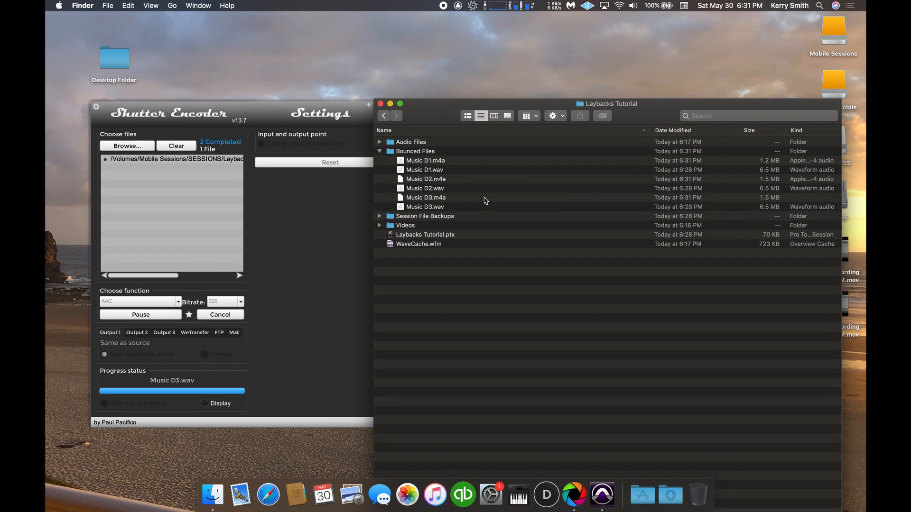
left_click(426, 151)
double_click(425, 152)
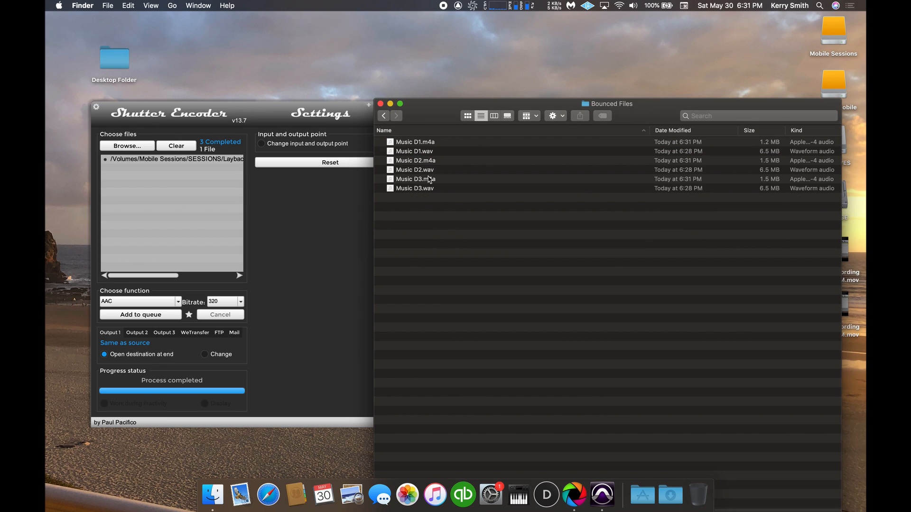
key("super+shift+n")
type("wav")
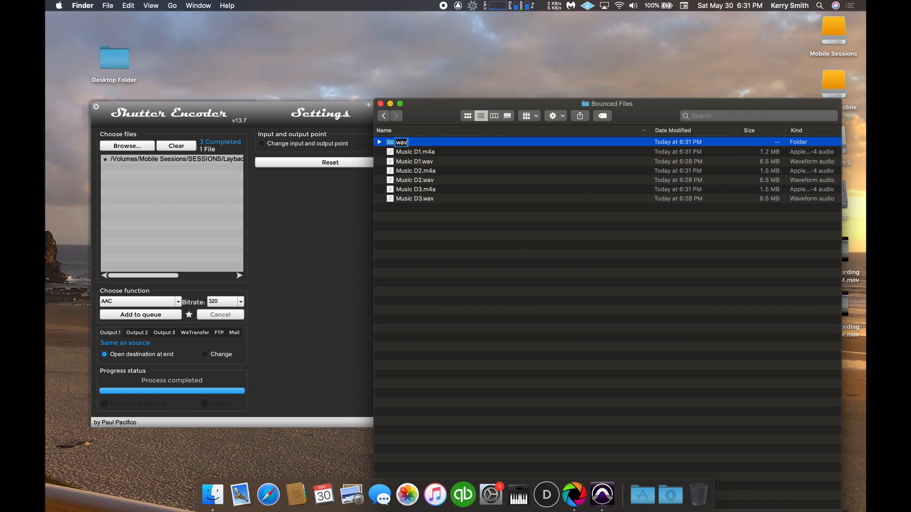
key("Return")
left_click(402, 143)
type("m4a")
Move Music D1.m4a, Music D2.m4a and Music D3.m4a together into the m4a folder.
left_click(418, 153)
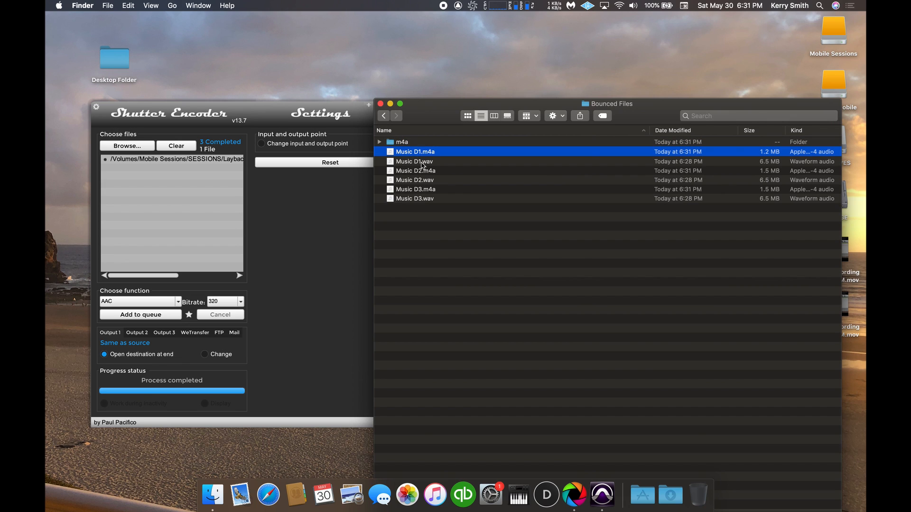
left_click(422, 162, "shift")
left_click(424, 162, "super")
left_click(429, 170, "super")
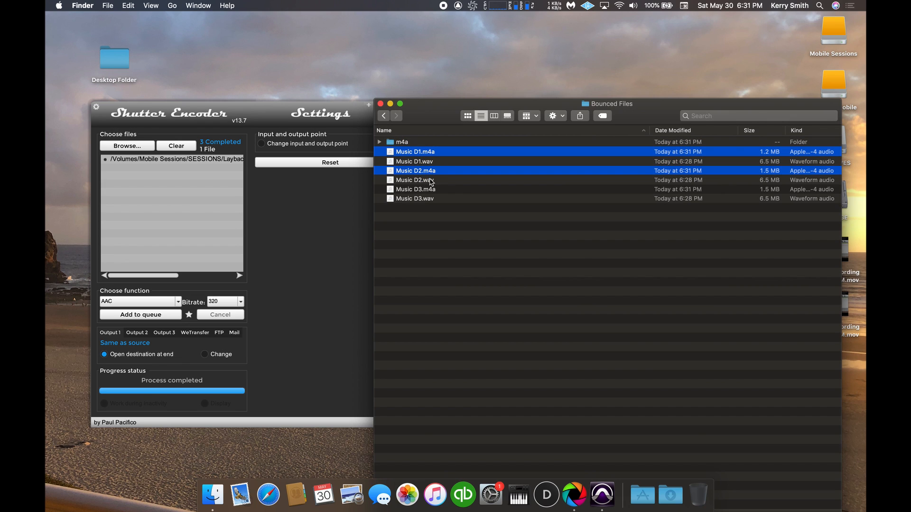
left_click(425, 190, "super")
left_click_drag(424, 192, 401, 143)
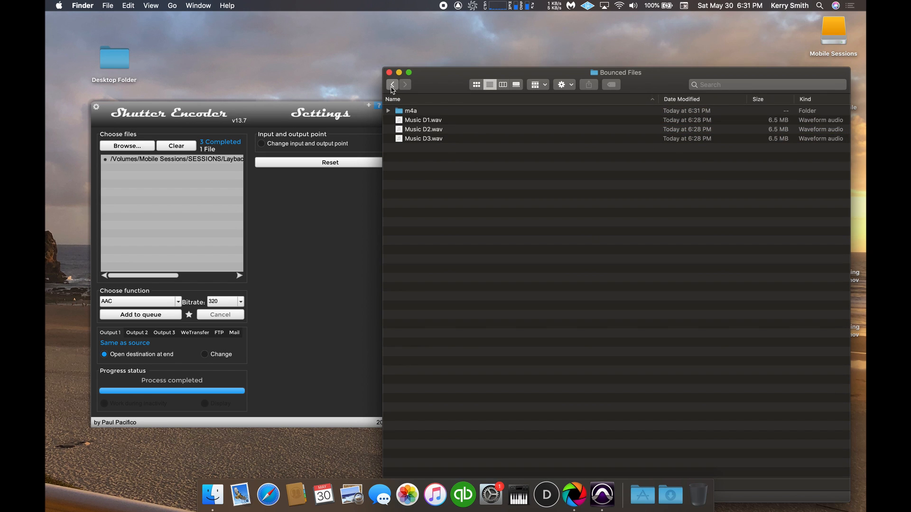
Go back to the Laybacks Tutorial folder and expand the m4a and Videos folders to list their files.
left_click(392, 87)
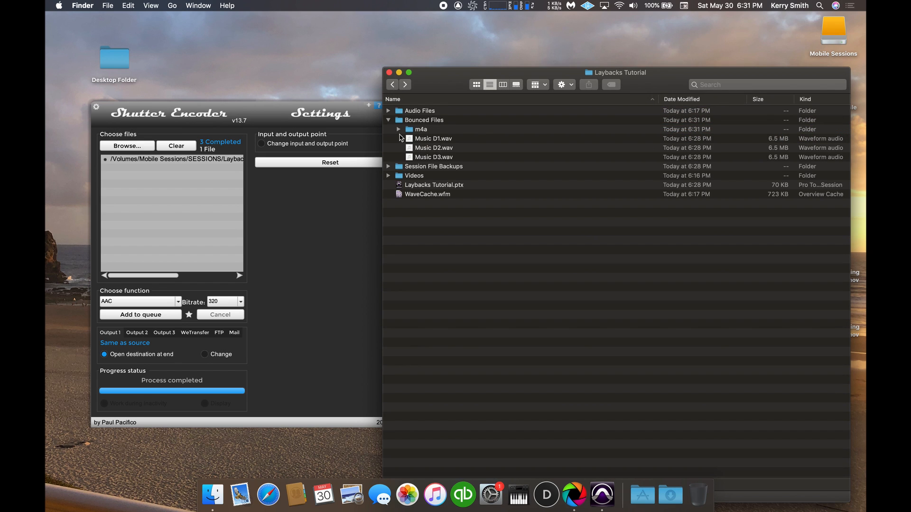
left_click(400, 131)
left_click(399, 130)
left_click(388, 203)
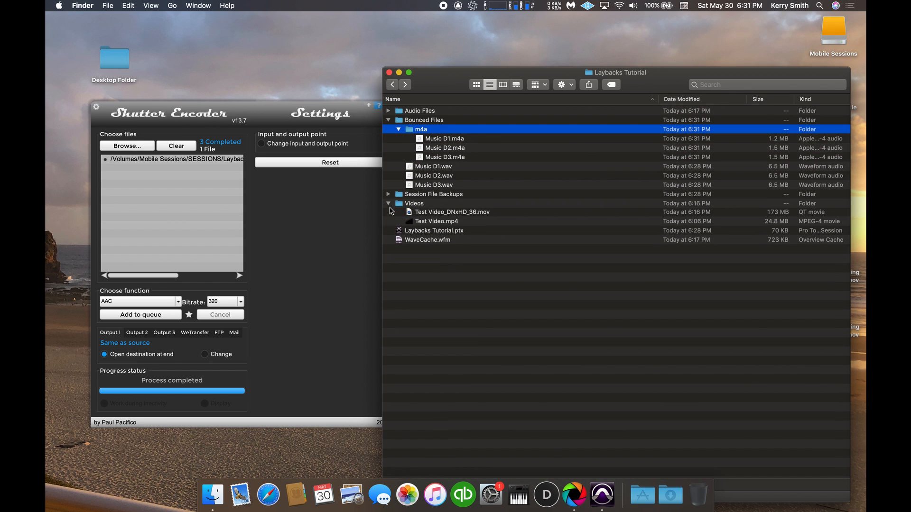
Switch to Shutter Encoder, clear the source list, and set the function to Replace audio.
left_click(181, 157)
left_click(176, 147)
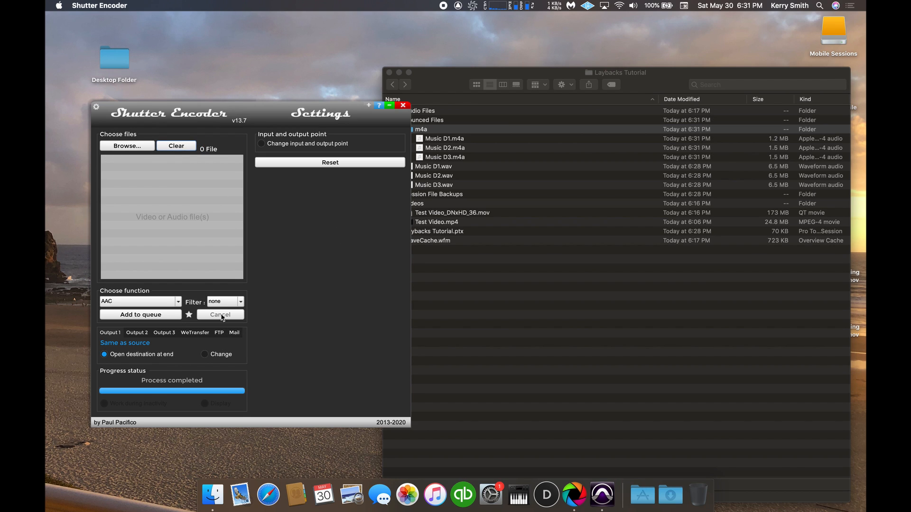
left_click(178, 302)
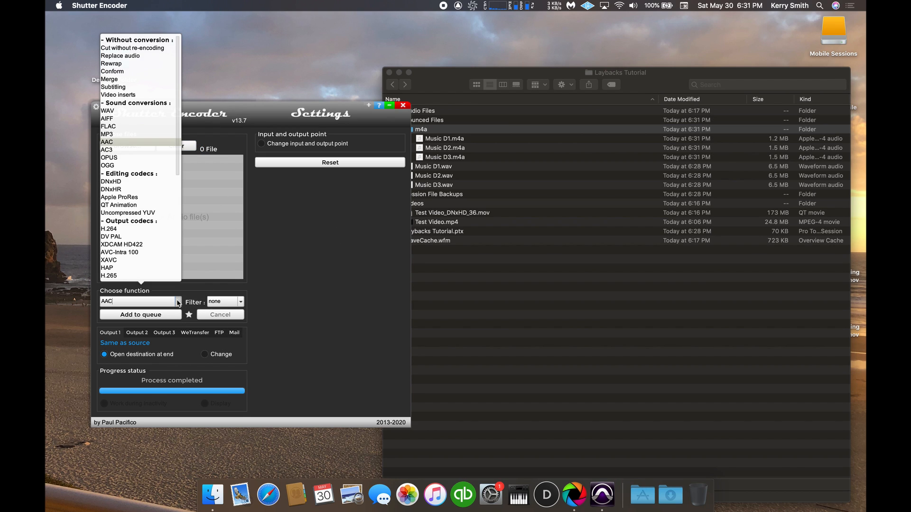
left_click(148, 56)
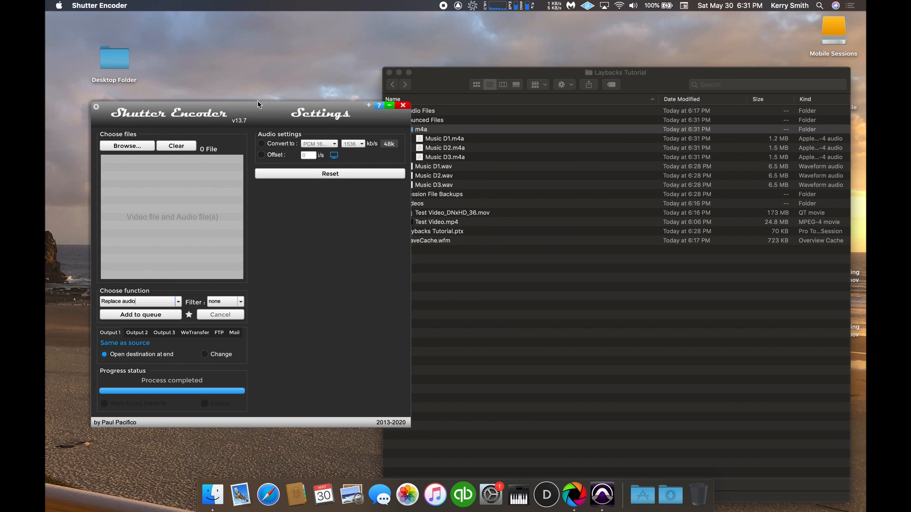
Add Test Video.mp4 from the Videos folder and Music D1.m4a from the m4a folder to the source list.
left_click(509, 221)
left_click_drag(662, 81, 675, 63)
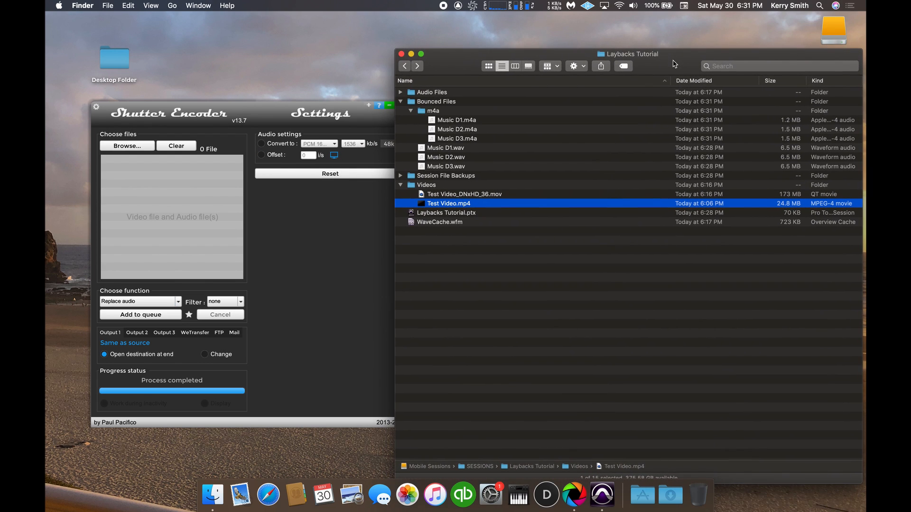
left_click_drag(449, 204, 170, 177)
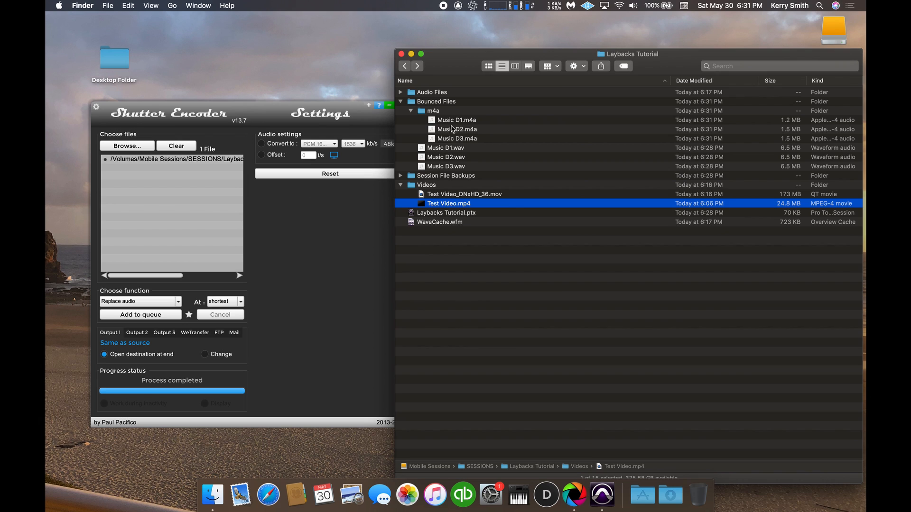
left_click_drag(451, 122, 175, 190)
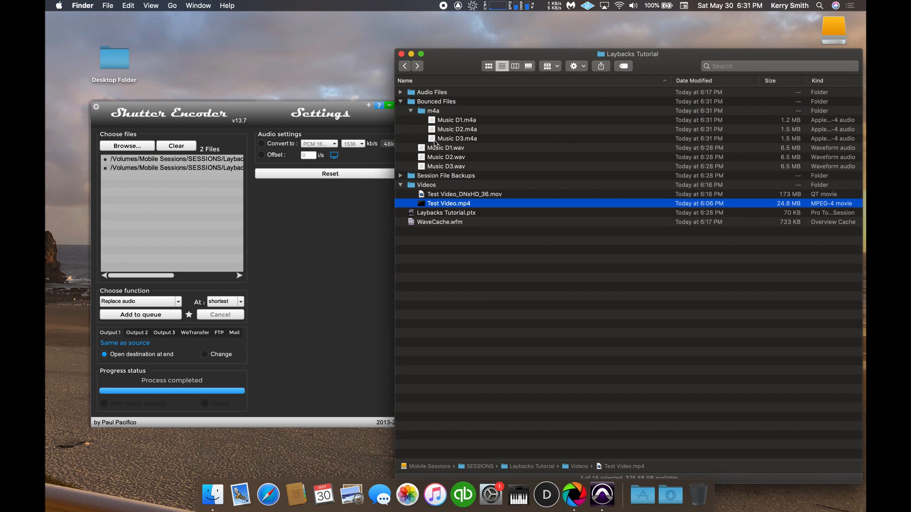
Set the audio replacement length to longest, queue the Music D1.m4a job, and remove that audio file from the source list.
left_click(226, 302)
left_click(234, 326)
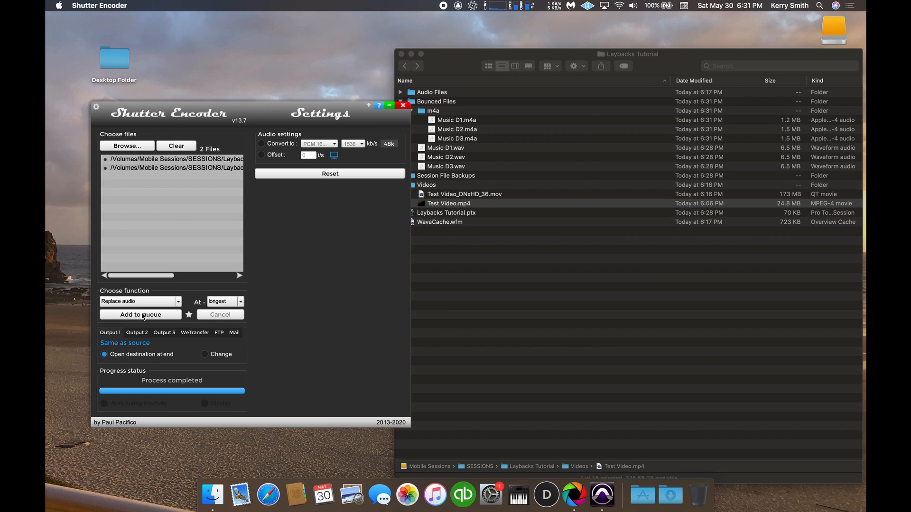
left_click(143, 315)
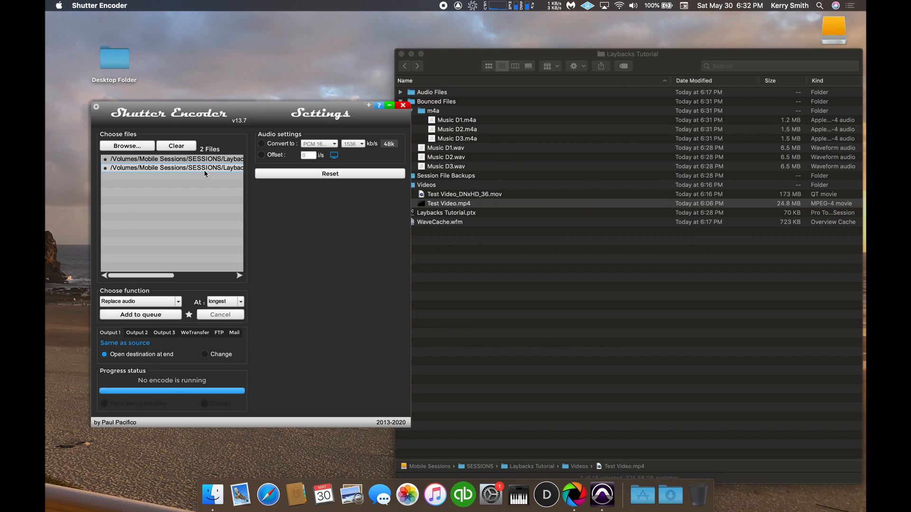
key("Delete")
Add Music D2.m4a alongside the test video, queue the audio replacement, and remove that audio file from the source list.
left_click_drag(471, 130, 189, 221)
left_click(158, 316)
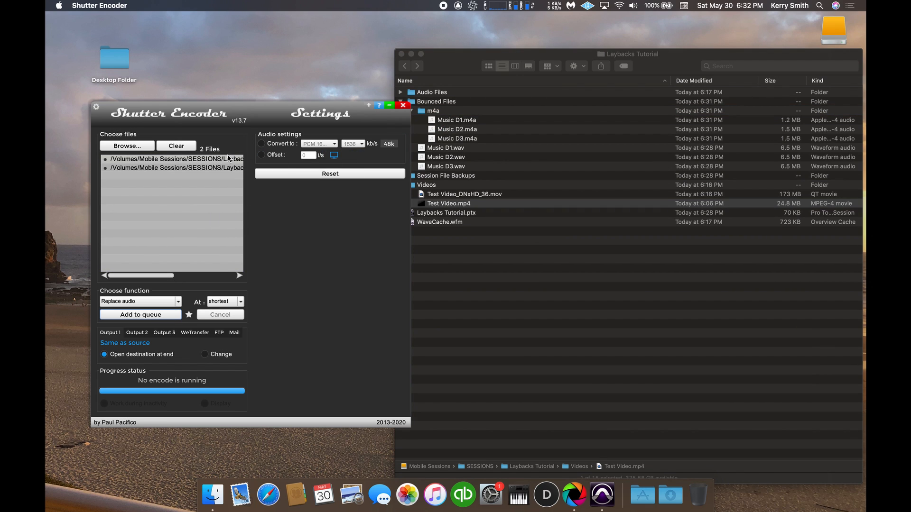
left_click(213, 167)
key("Delete")
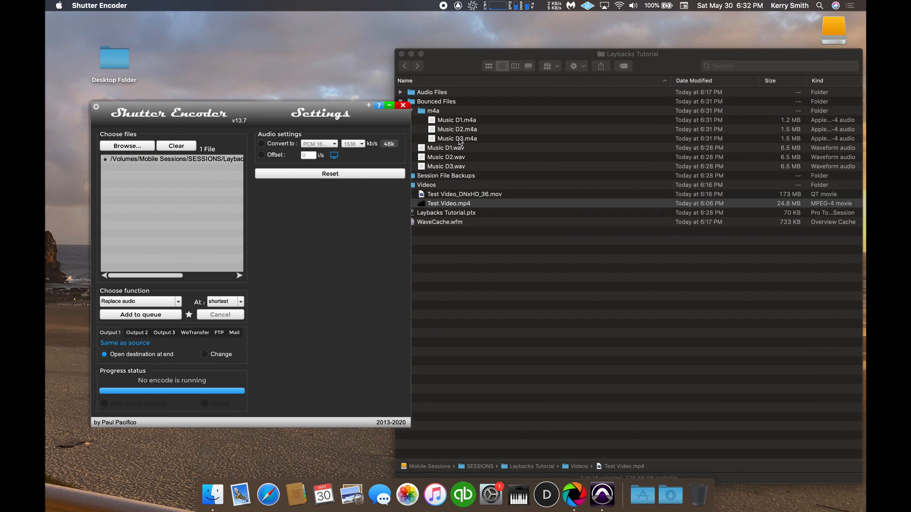
Add Music D3.m4a alongside the test video, queue the audio replacement, and launch the render queue.
left_click_drag(460, 141, 161, 218)
left_click(151, 315)
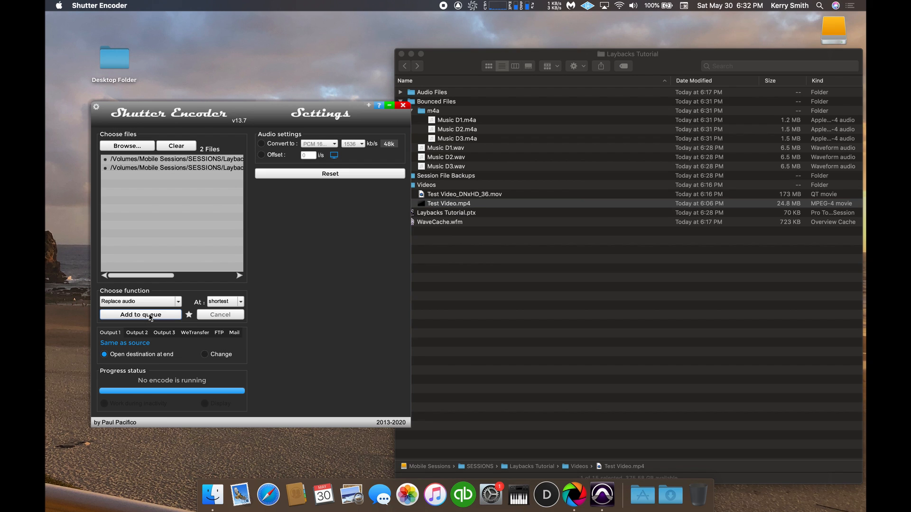
left_click(452, 56)
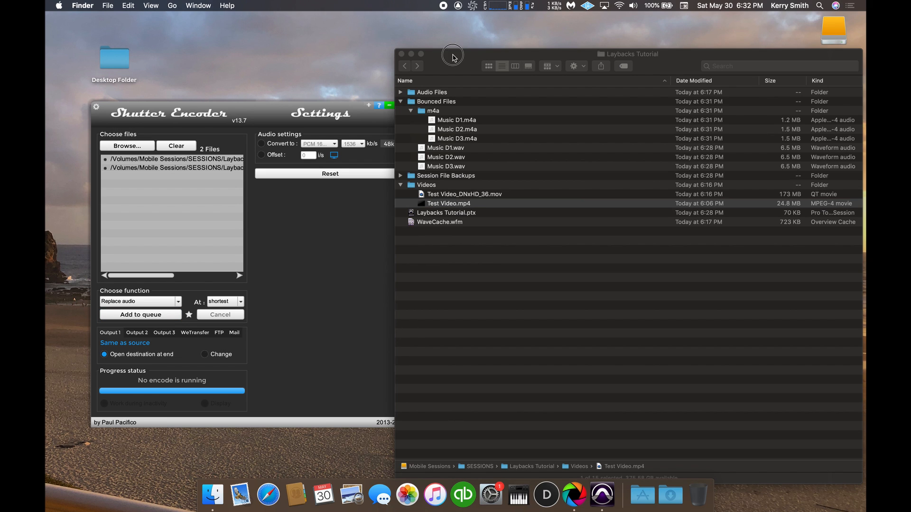
left_click_drag(453, 56, 369, 279)
left_click(483, 137)
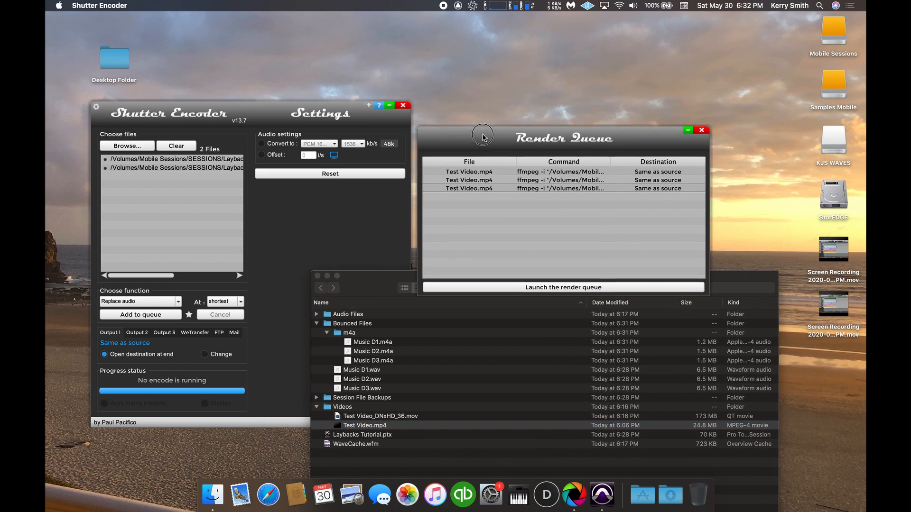
left_click_drag(483, 137, 521, 67)
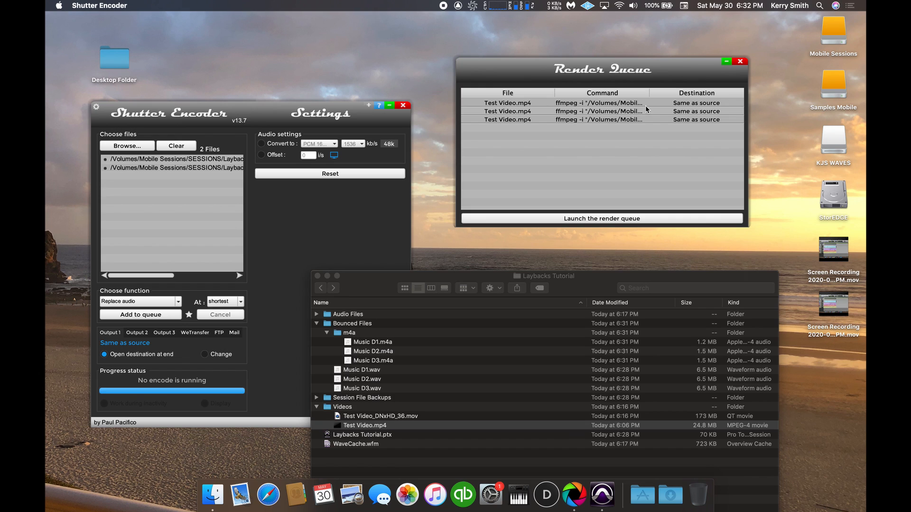
left_click(599, 219)
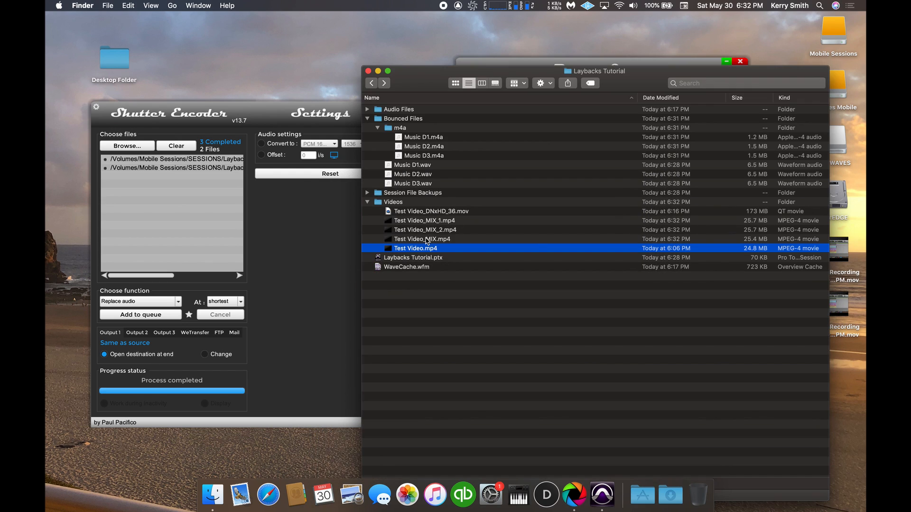
In Finder, rename Test Video_MIX.mp4 in the Videos folder as Test Video_Music1.mp4.
left_click(427, 240)
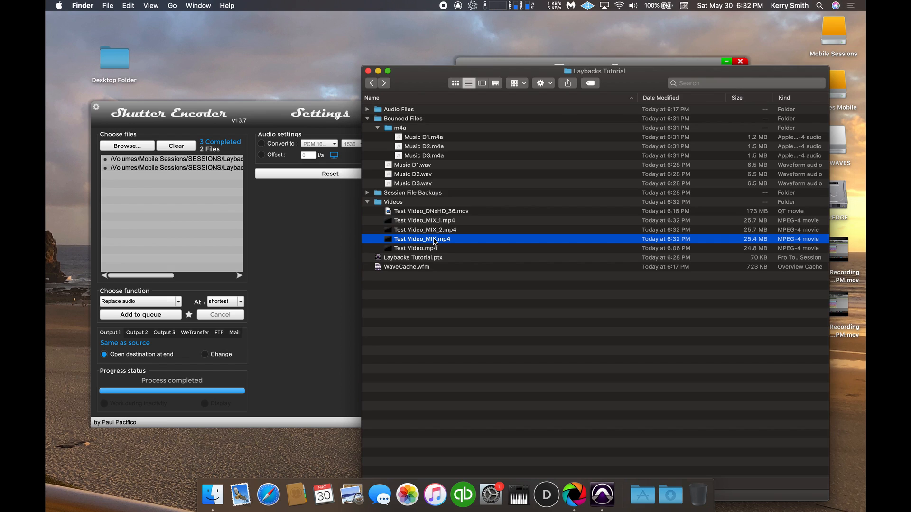
left_click(435, 241)
key("BackSpace")
key("BackSpace")
type("usic")
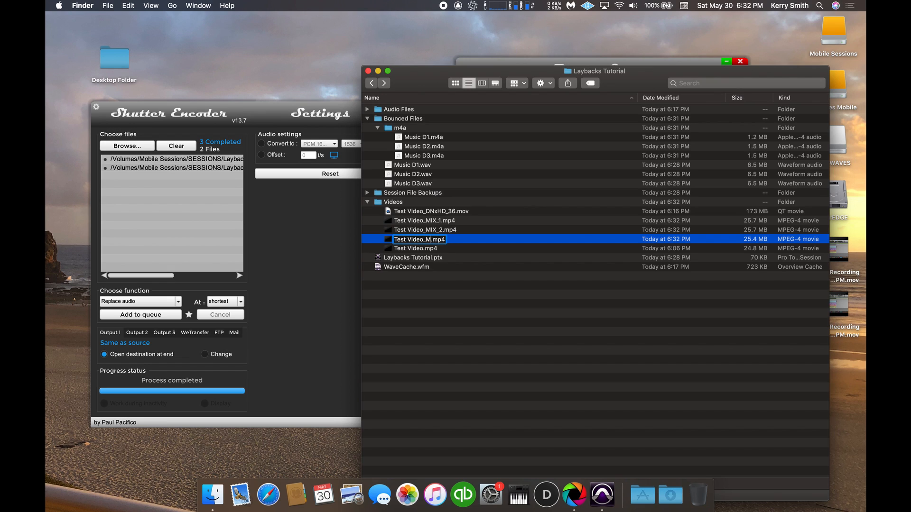
type("1")
Rename Test Video_MIX_1.mp4 as Test Video_Music2.mp4.
left_click(438, 220)
left_click(434, 222)
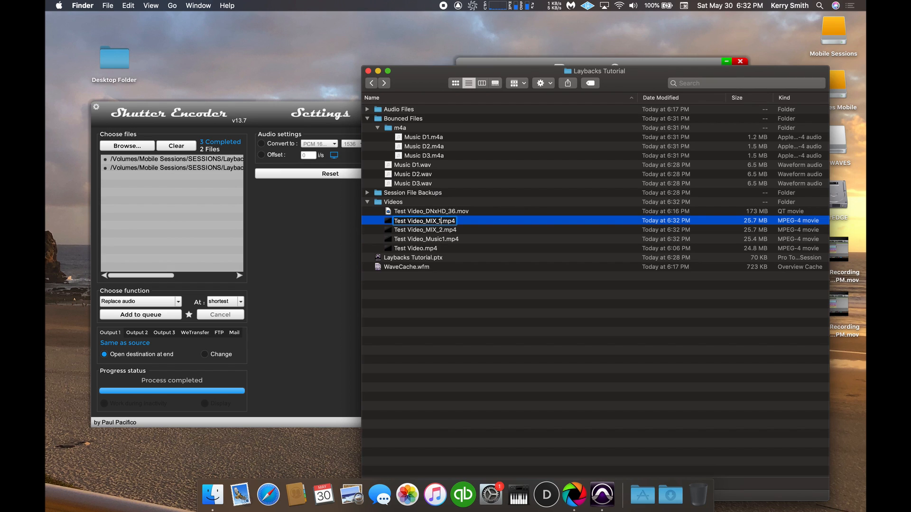
key("BackSpace")
key("BackSpace")
key("BackSpace")
key("BackSpace")
type("Music2")
Rename Test Video_MIX_2.mp4 as Test Video_Music3.mp4.
left_click(429, 231)
left_click(435, 222)
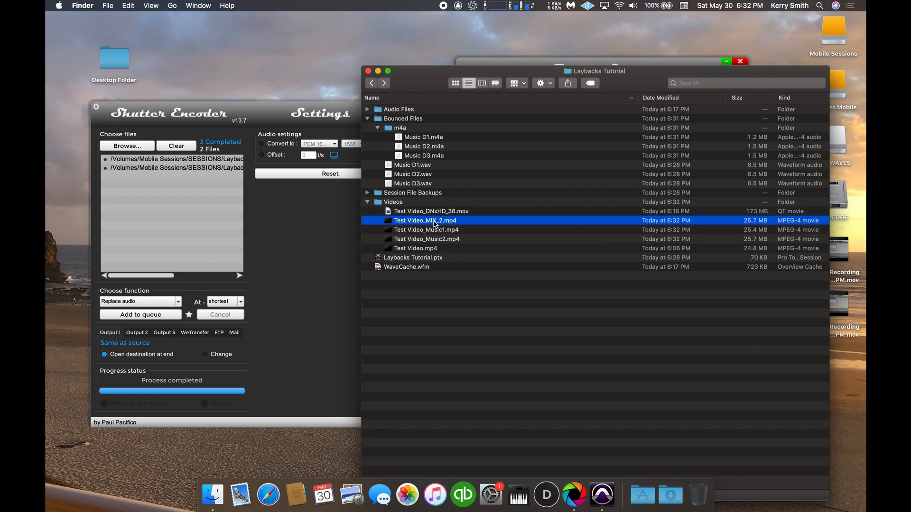
left_click(434, 221)
left_click(437, 221)
key("BackSpace")
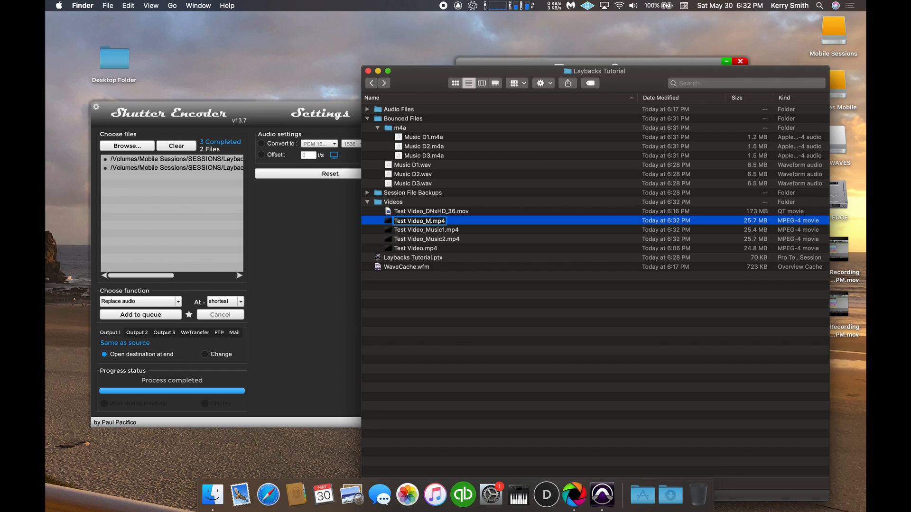
type("Musi")
type("c3")
key("Return")
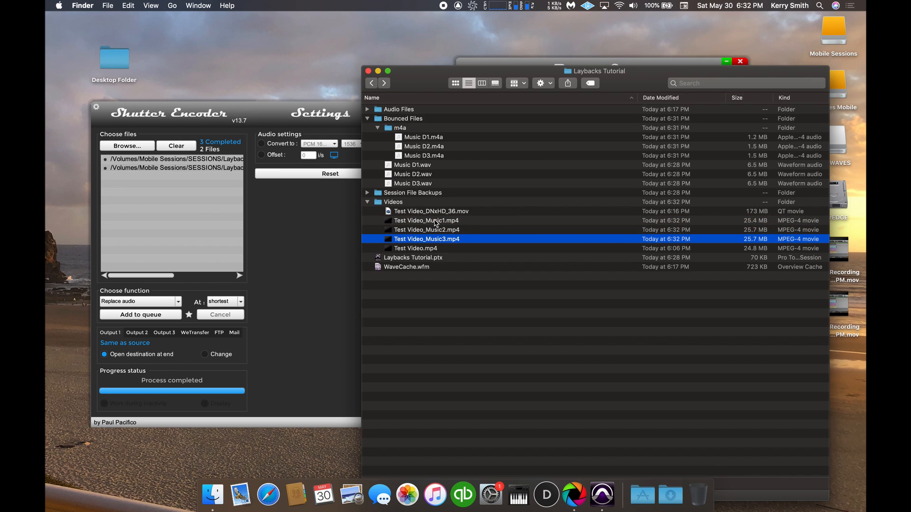
Preview Test Video_Music1.mp4 to check its picture and replaced audio, and close the preview.
left_click(437, 221)
key("space")
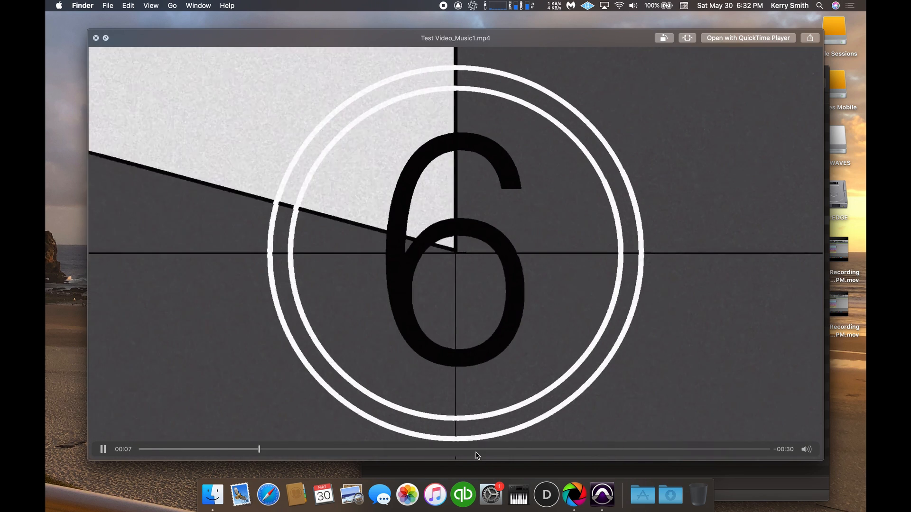
key("space")
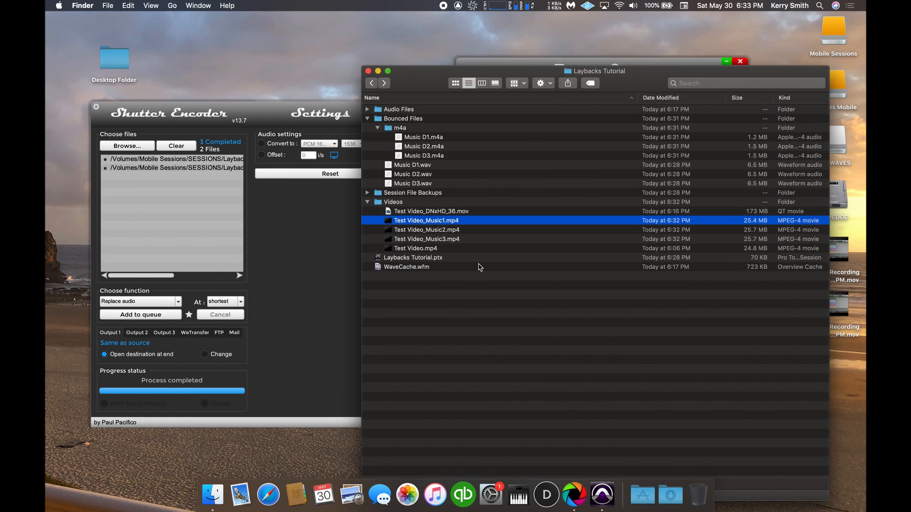
Return to Shutter Encoder and clear the two files left in its file list.
left_click(443, 239, "shift")
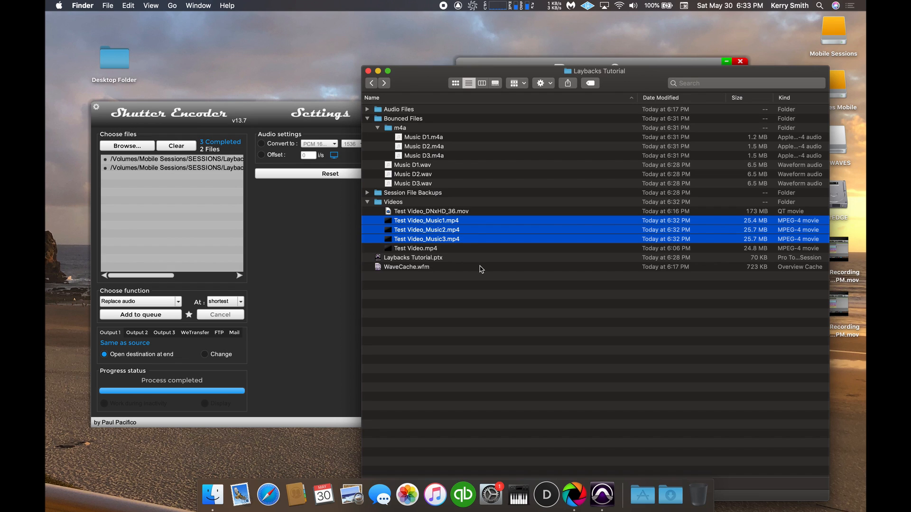
left_click(482, 268)
left_click_drag(272, 110, 255, 80)
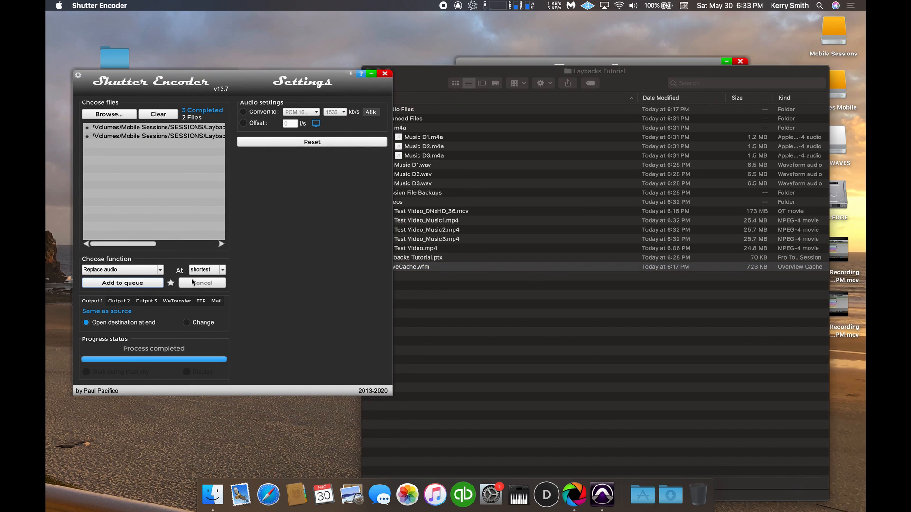
left_click(161, 128)
left_click(160, 138)
left_click(165, 115)
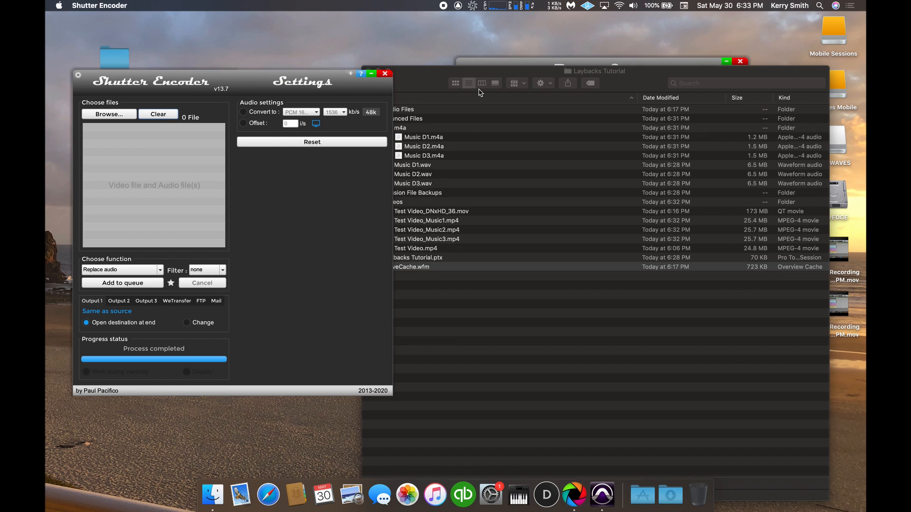
Add Test Video.mp4 from the Videos folder to Shutter Encoder's file list.
left_click(444, 79)
left_click_drag(444, 79, 462, 61)
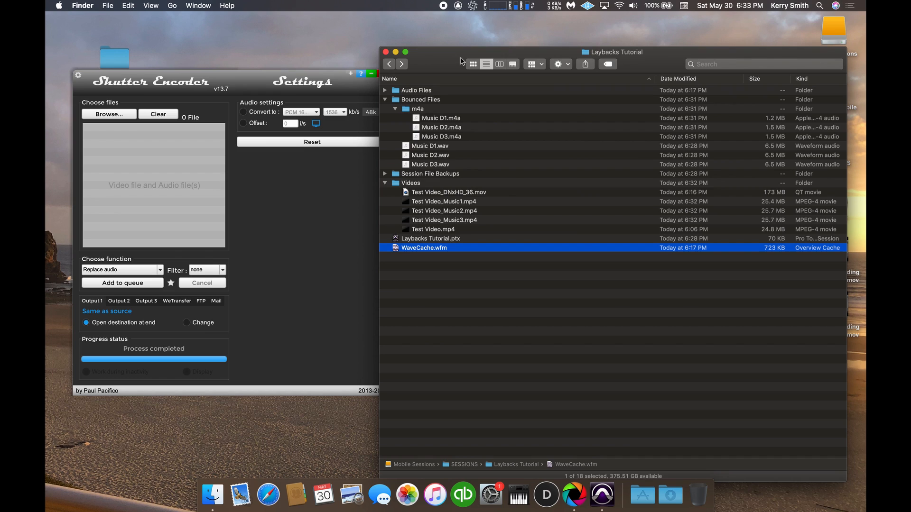
left_click(458, 194)
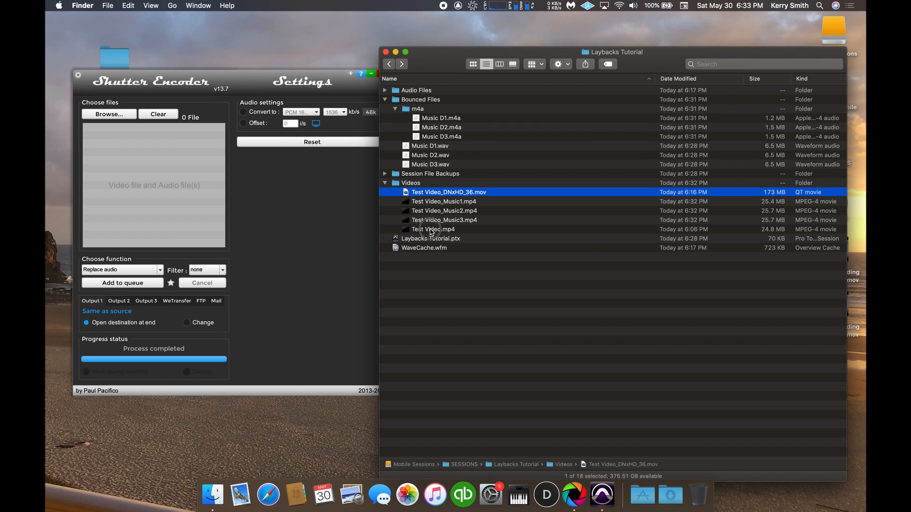
left_click(483, 230)
left_click_drag(436, 232, 189, 182)
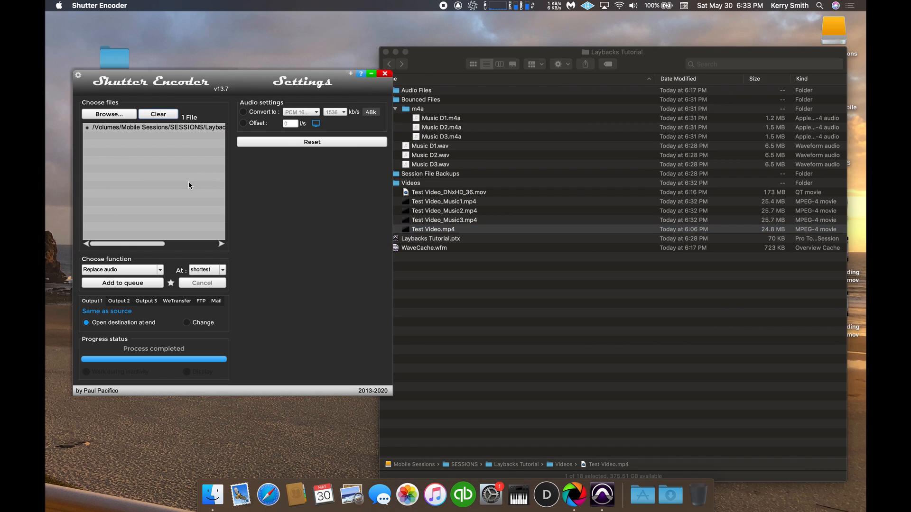
Set the conversion function to DNxHD with type 36.
left_click(161, 270)
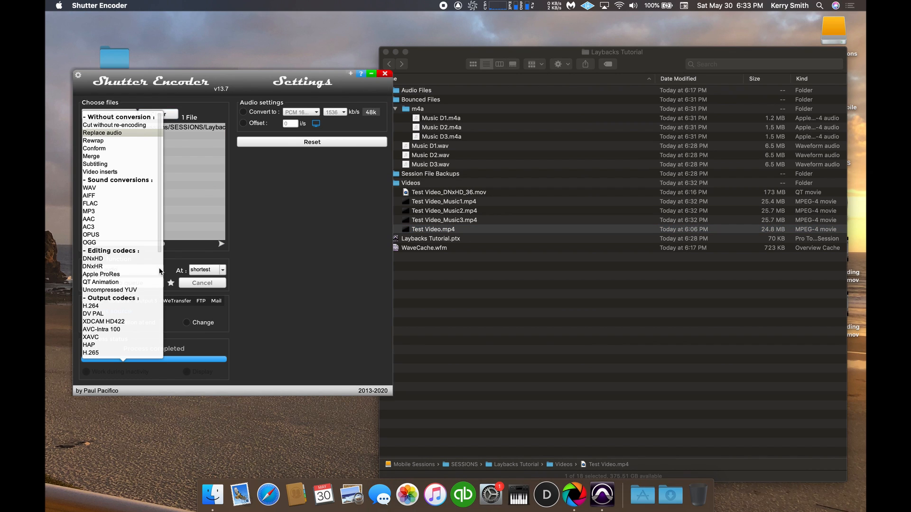
left_click(127, 258)
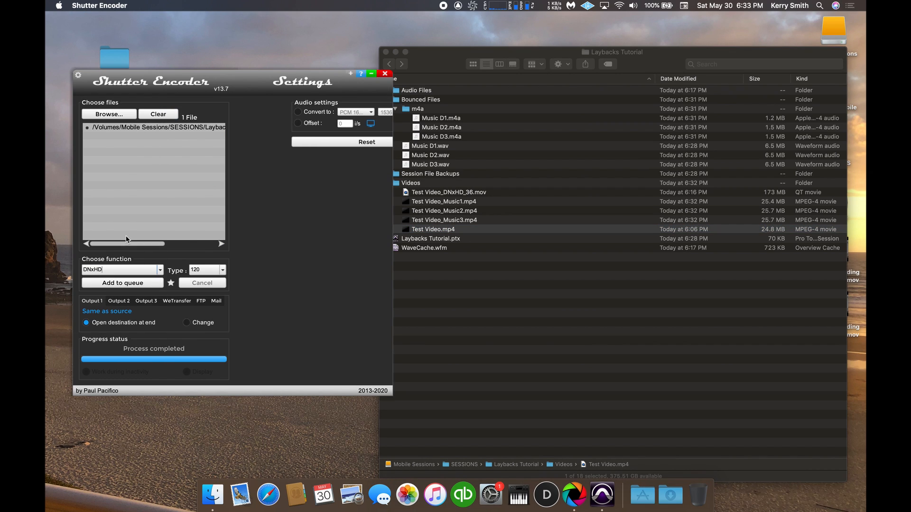
left_click(223, 270)
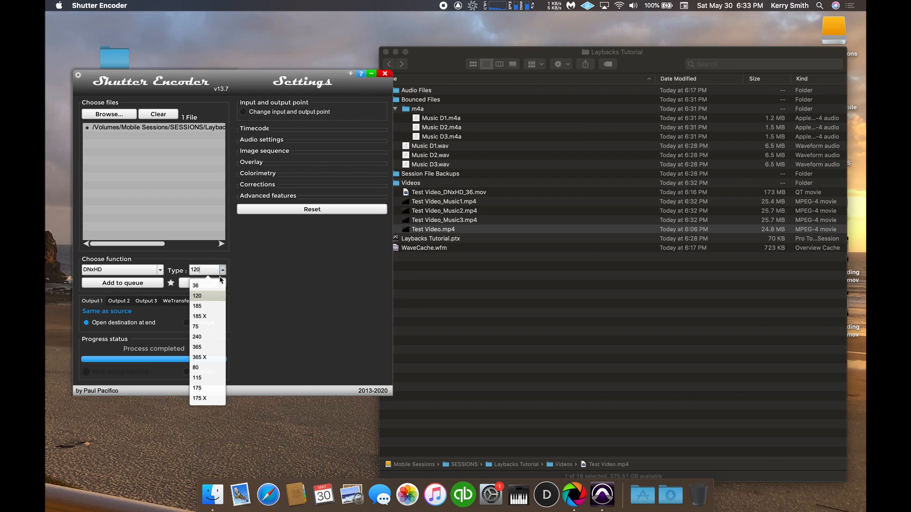
left_click(215, 285)
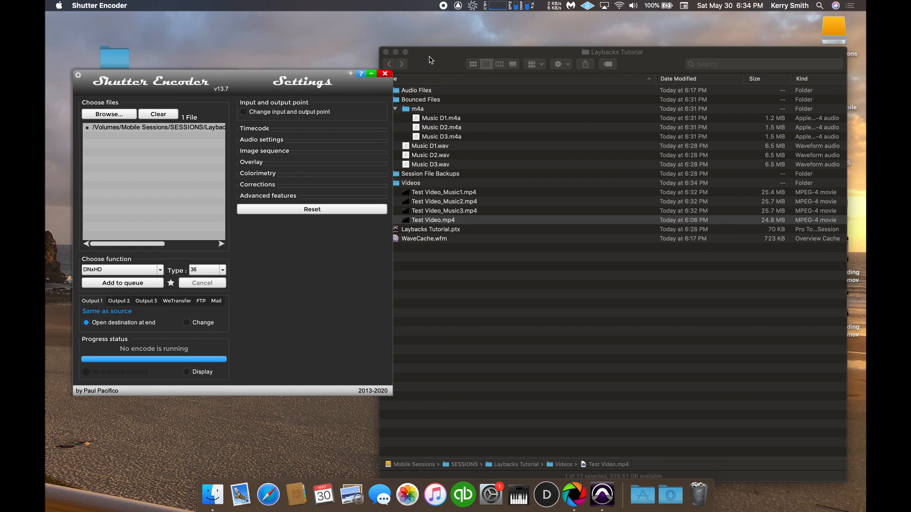
Close the render queue and start the DNxHD 36 encode of Test Video.mp4 directly.
left_click_drag(431, 60, 198, 158)
left_click_drag(726, 111, 739, 71)
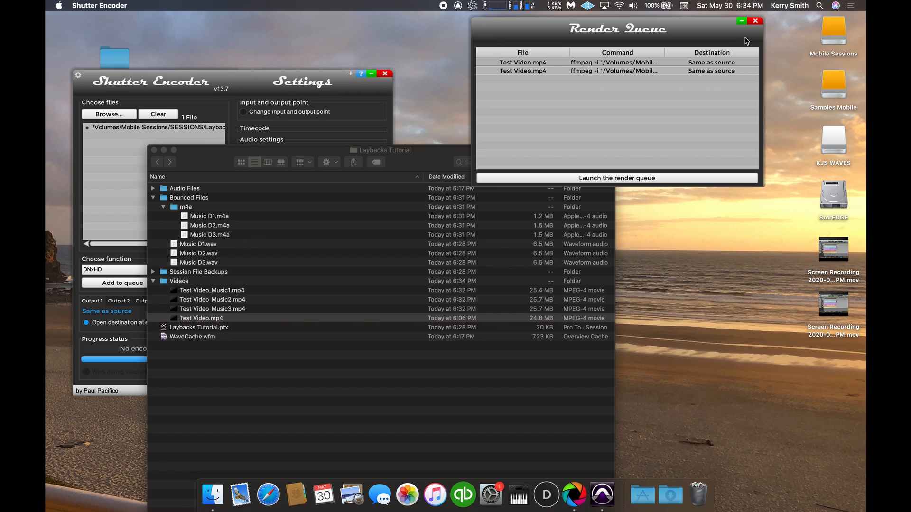
left_click(755, 21)
left_click_drag(416, 164, 535, 123)
left_click(243, 282)
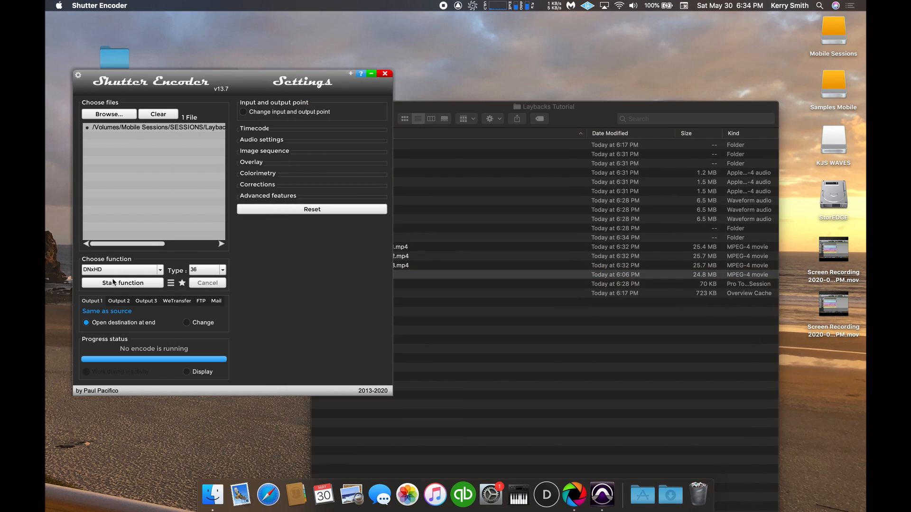
left_click(137, 286)
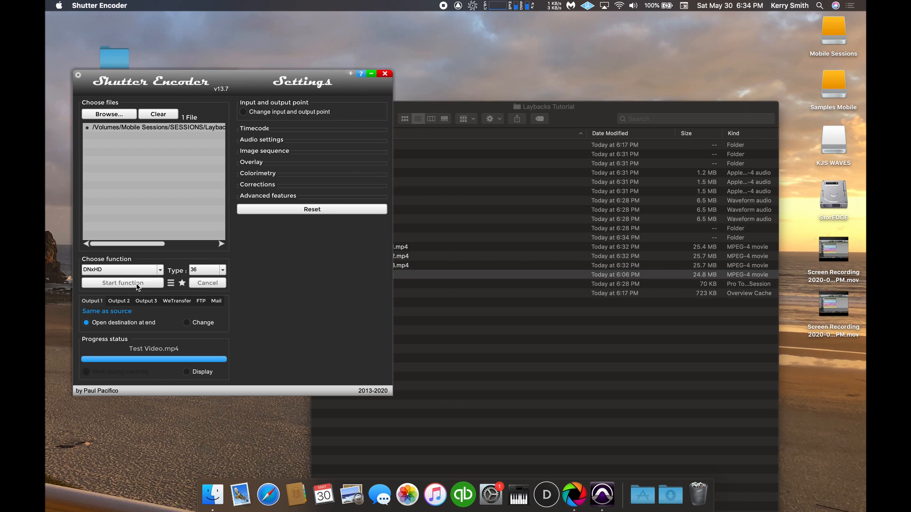
Select Test Video_DNxHD_36.mov in the Videos folder and close Shutter Encoder.
left_click(532, 387)
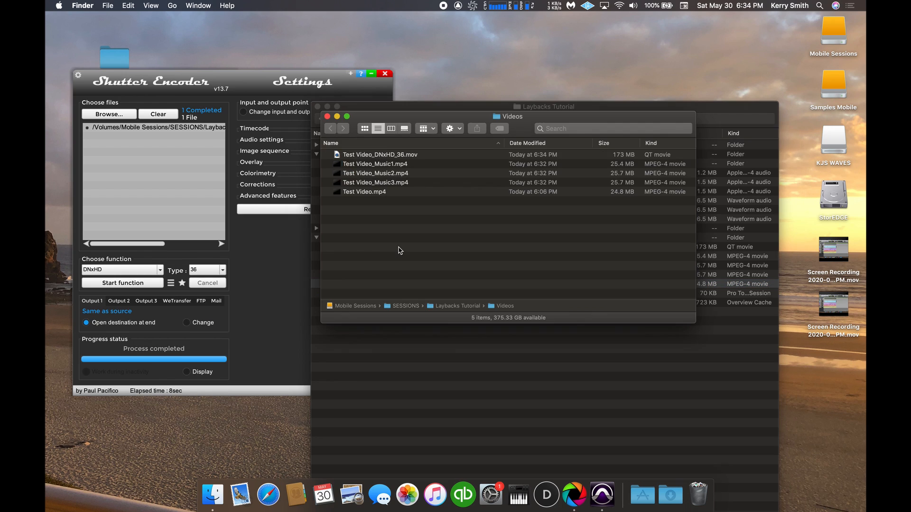
left_click(412, 156)
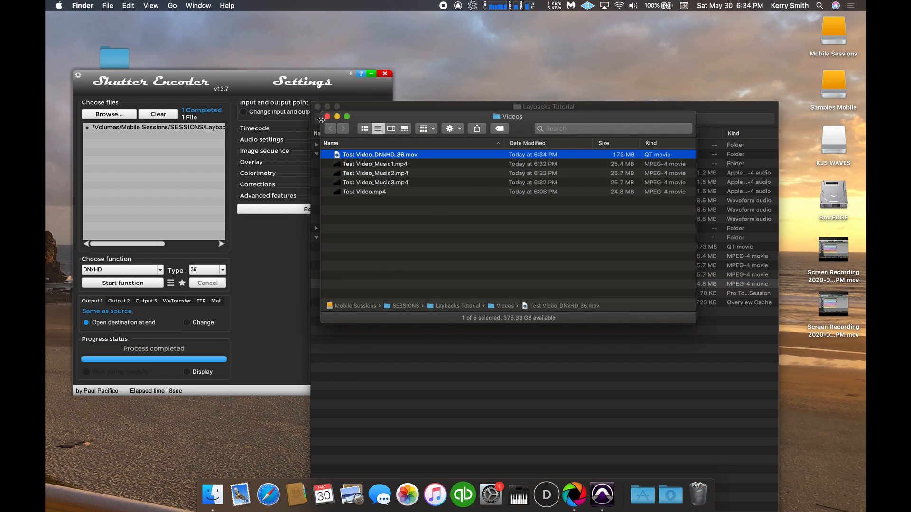
left_click(385, 74)
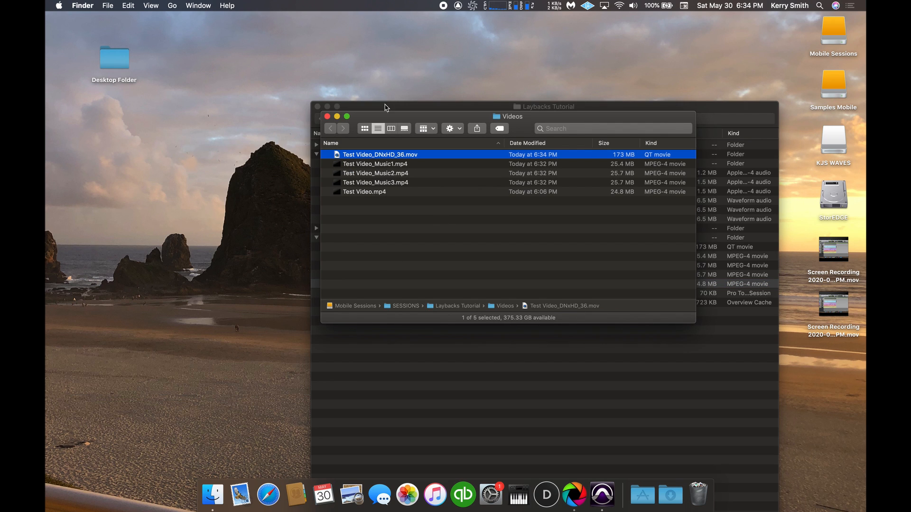
Preview the original Test Video.mp4 from the Videos folder, and close the preview.
left_click_drag(460, 121, 285, 64)
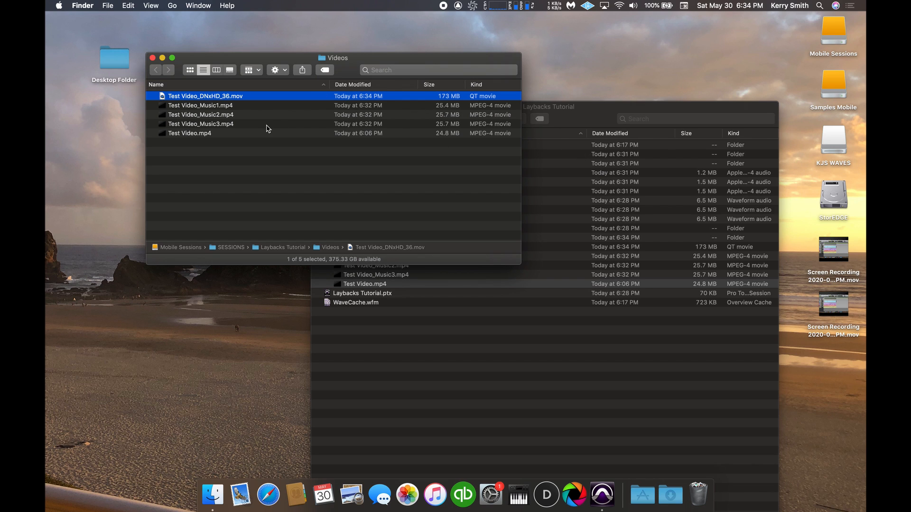
left_click(201, 134)
key("space")
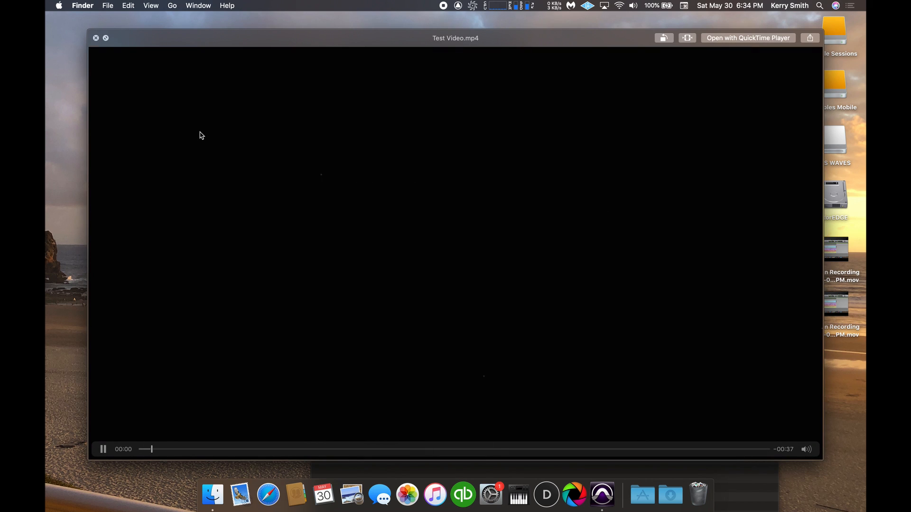
key("space")
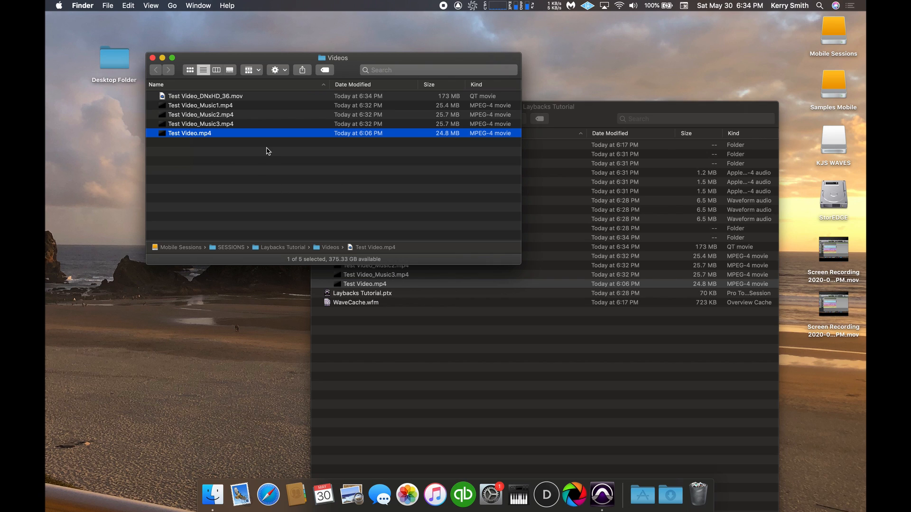
left_click(230, 99)
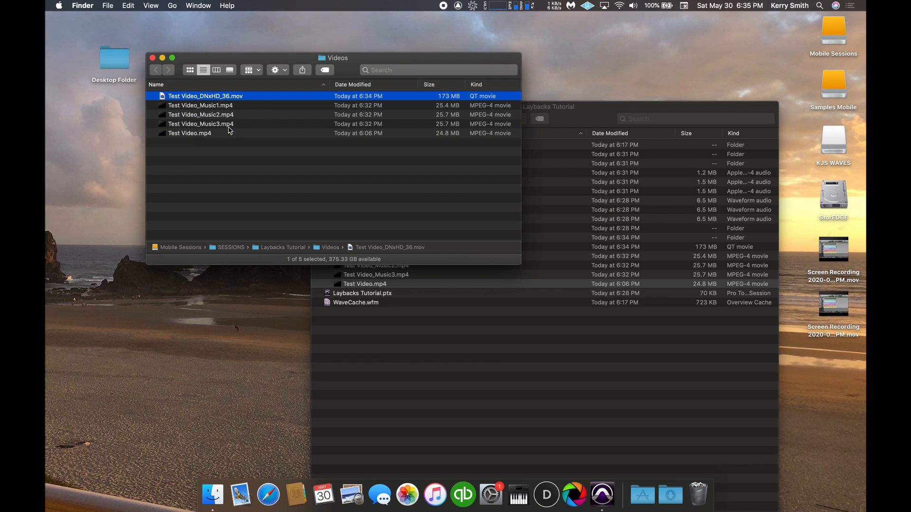
left_click(206, 135)
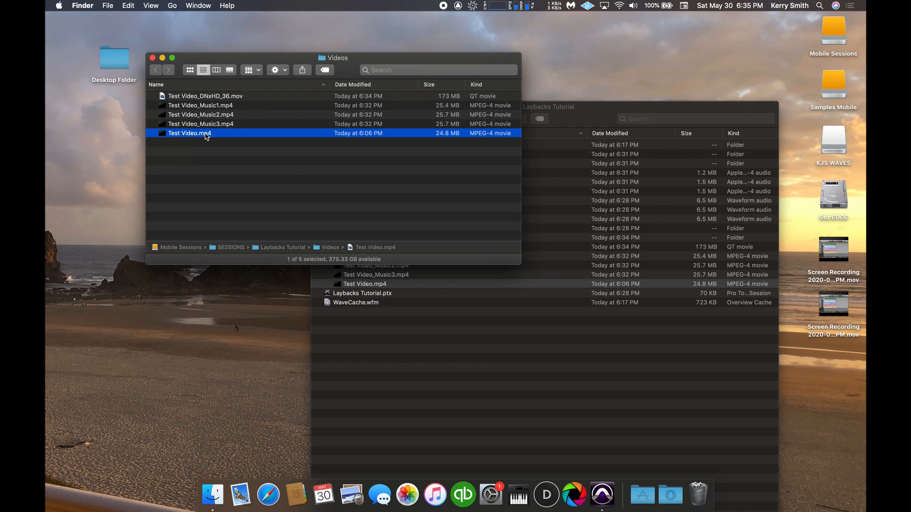
left_click(223, 98)
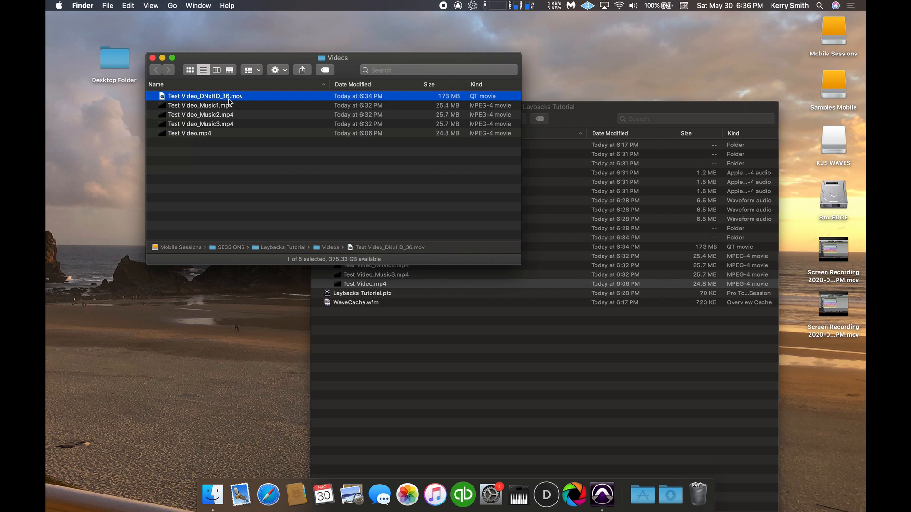
left_click(206, 135)
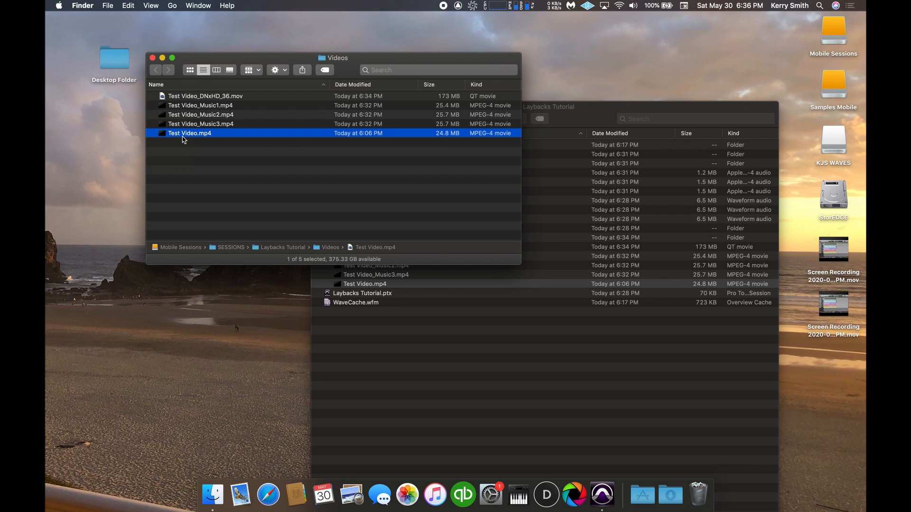
left_click(214, 109)
key("Down")
key("Down")
key("Up")
key("Up")
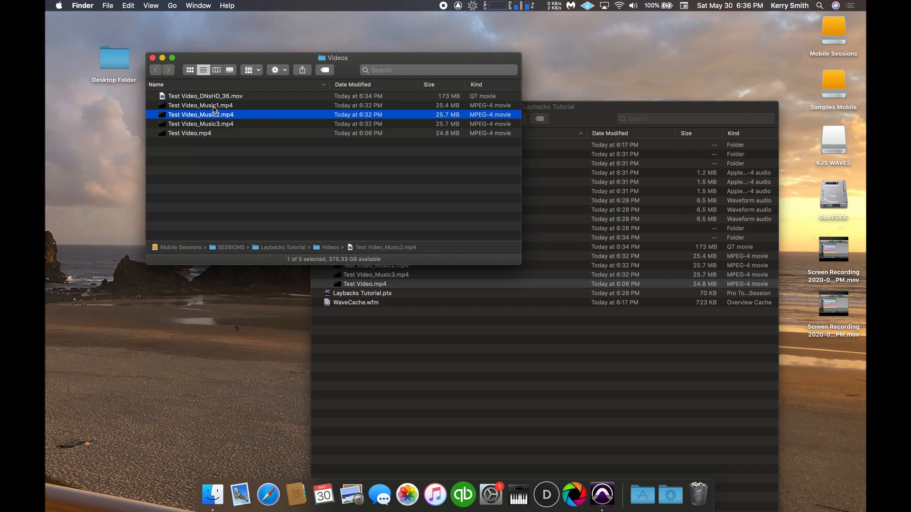
key("Down")
key("Down")
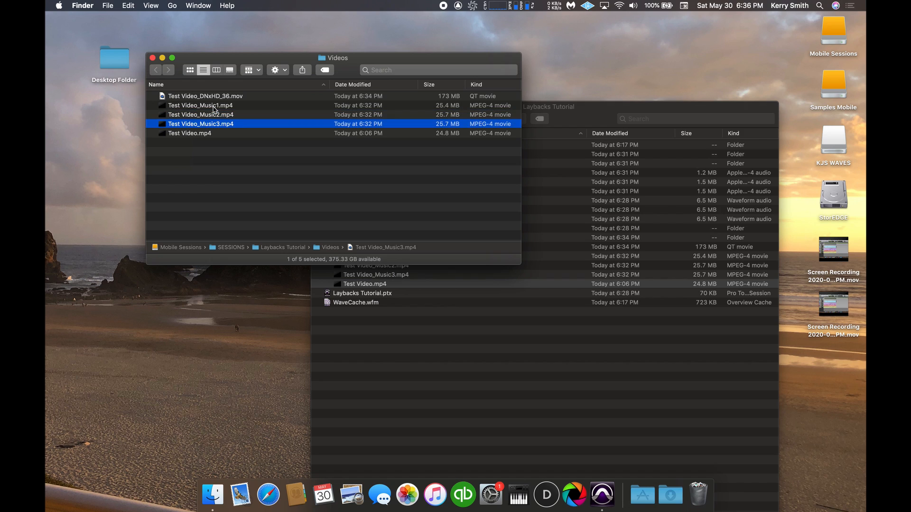
key("Up")
key("Up")
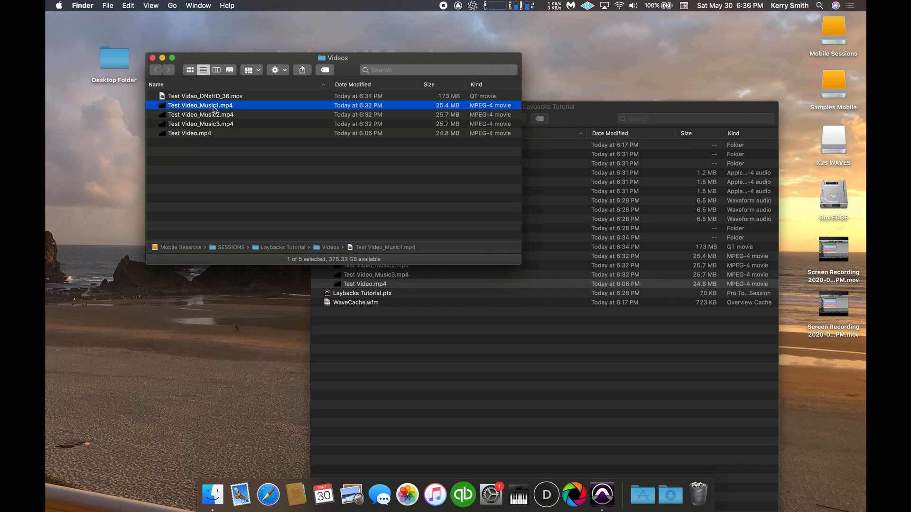
left_click(216, 124, "shift")
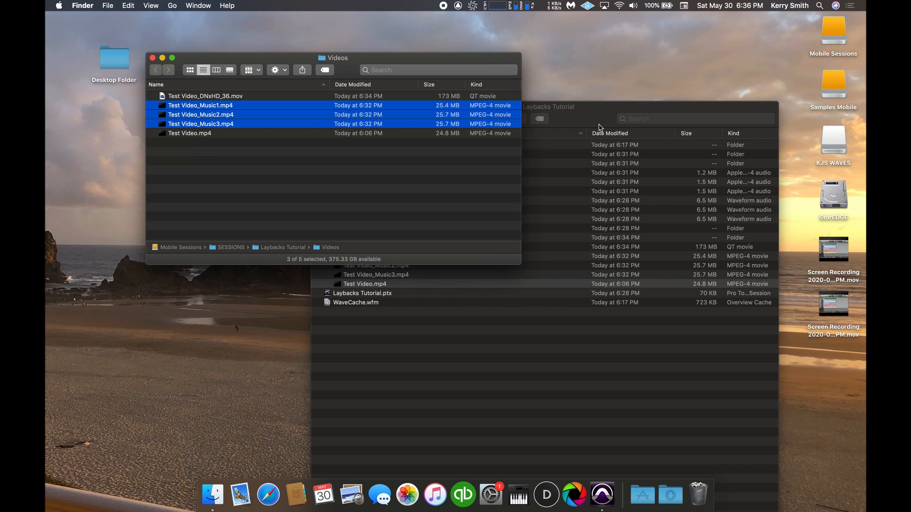
left_click(598, 124)
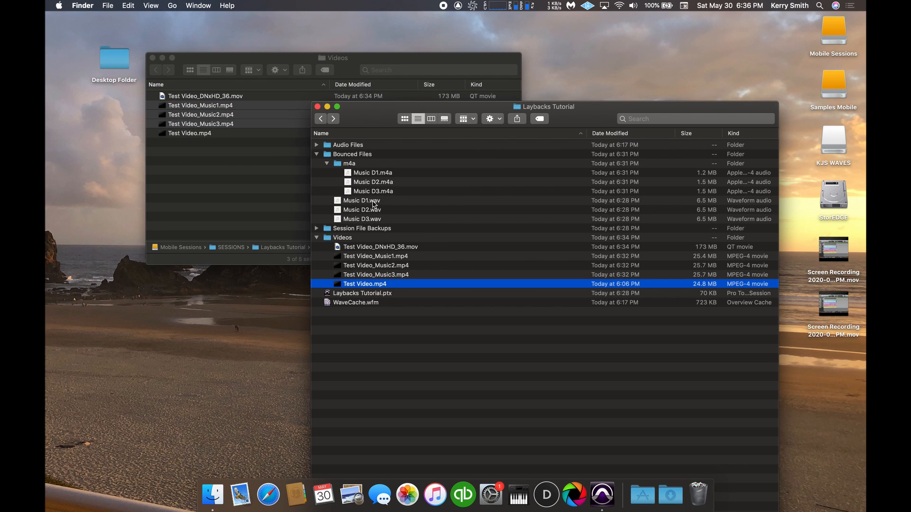